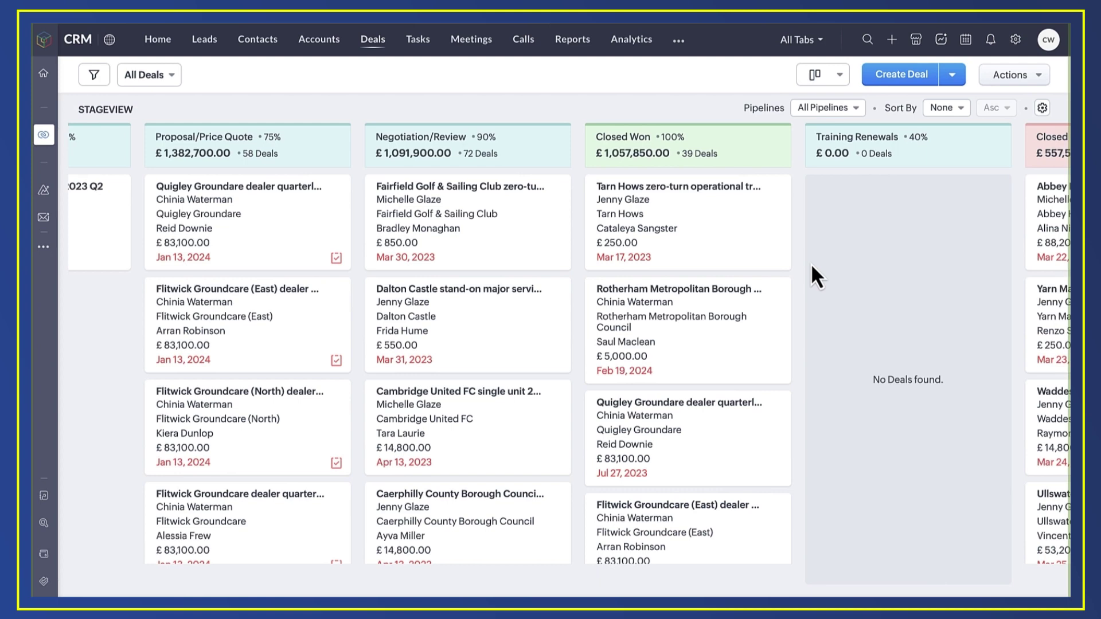
Step: Open the Tarn Hows zero-turn operational training 2023 Q3 deal and find its Renewal Date, Mar 28, 2024
left_click(712, 197)
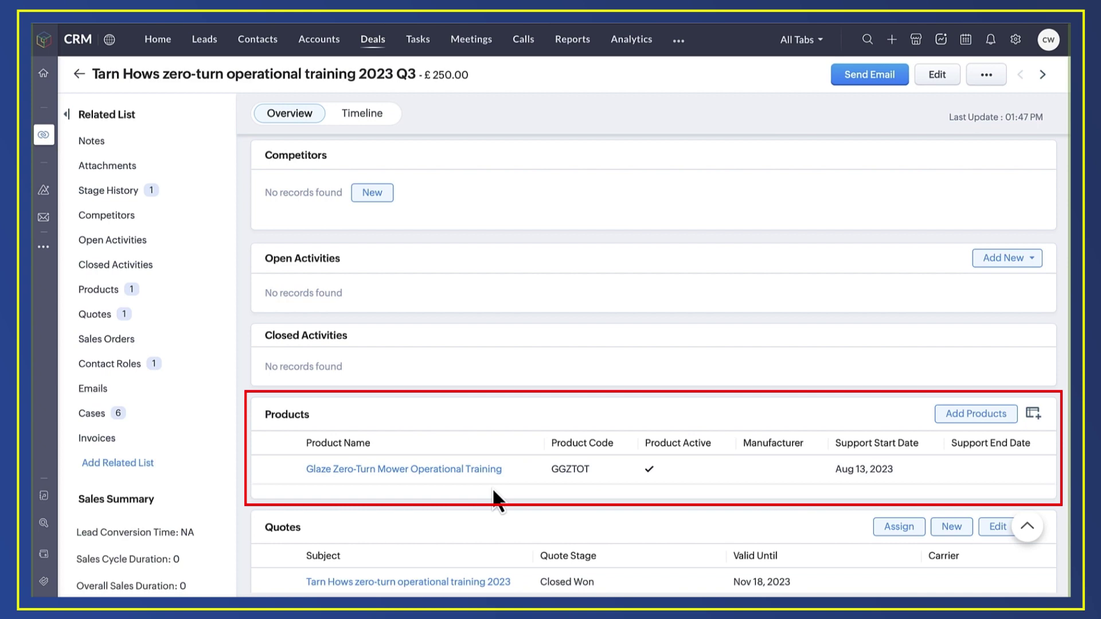
scroll(665, 401, "up", 10)
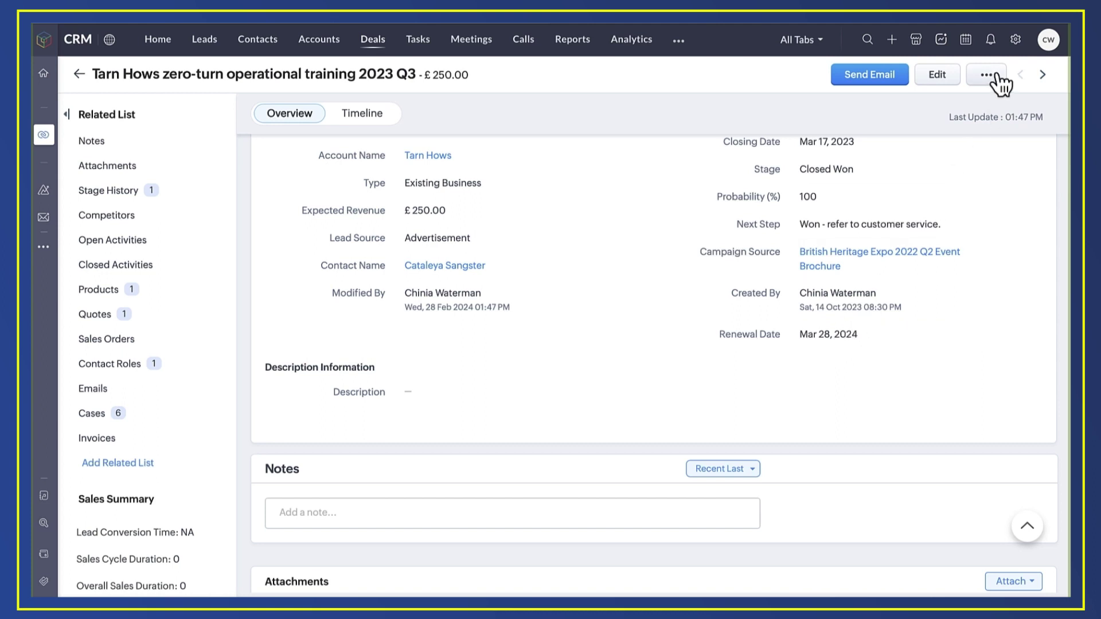
Step: Start a new pipeline named Renewals from the Pipelines settings
left_click(1016, 39)
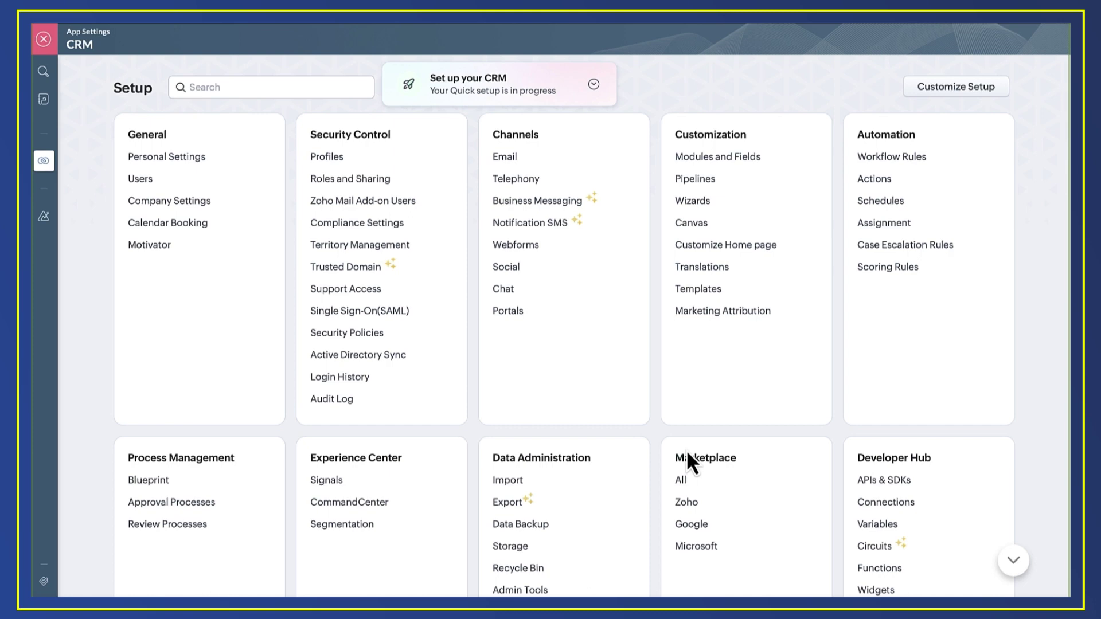
left_click(696, 180)
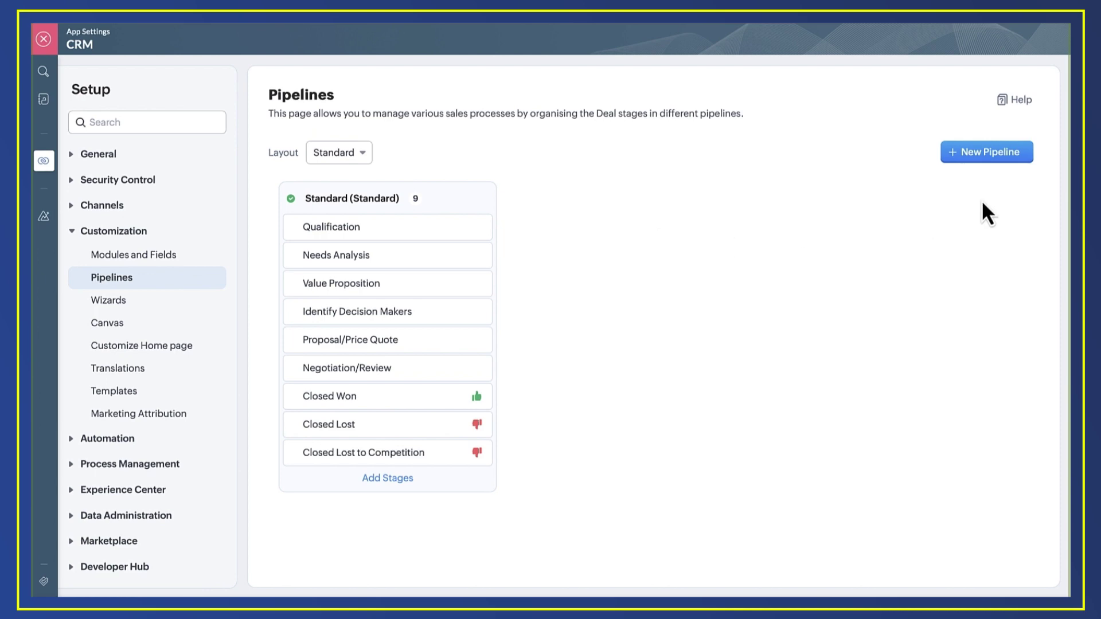
left_click(953, 156)
key("Caps_Lock")
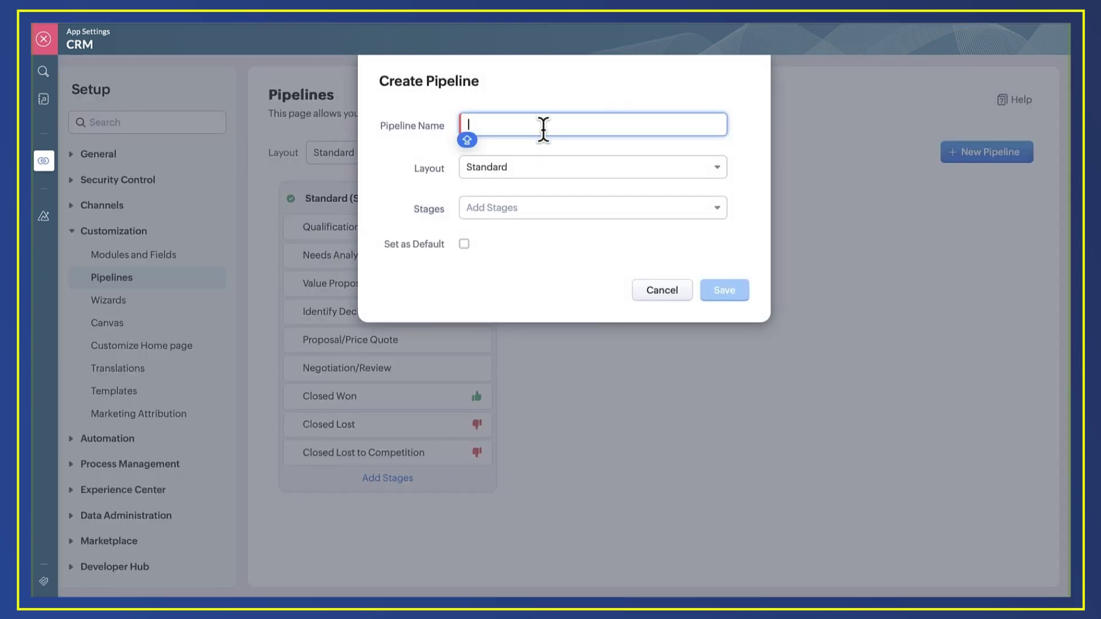
type("Renewals")
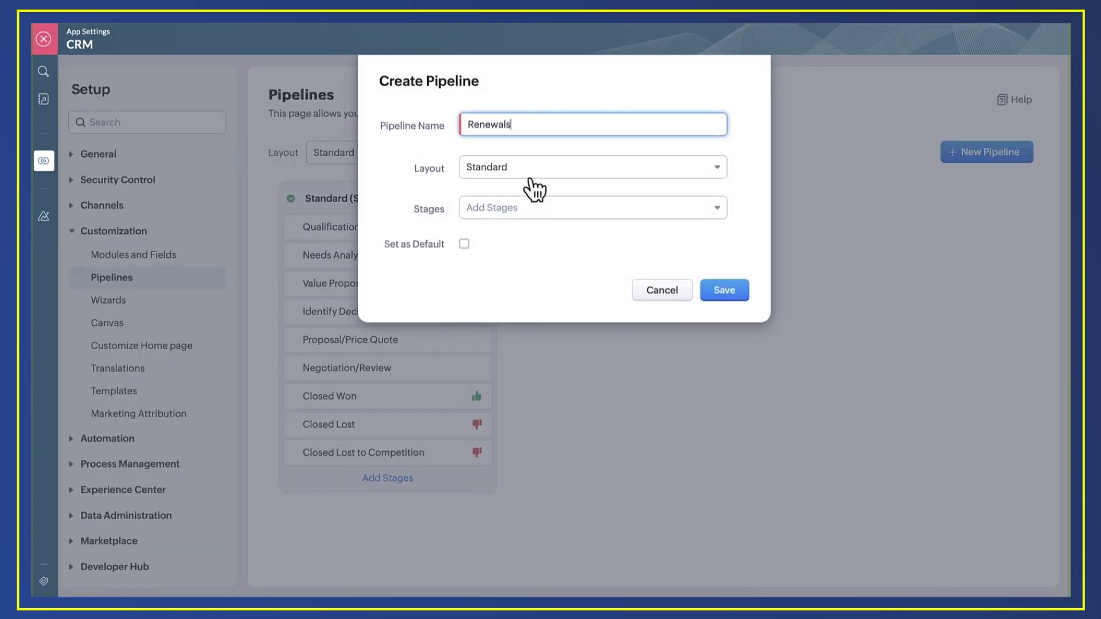
Step: Give it the stages Qualification, Proposal/Price Quote, Closed Won and Closed Lost, then save
left_click(510, 205)
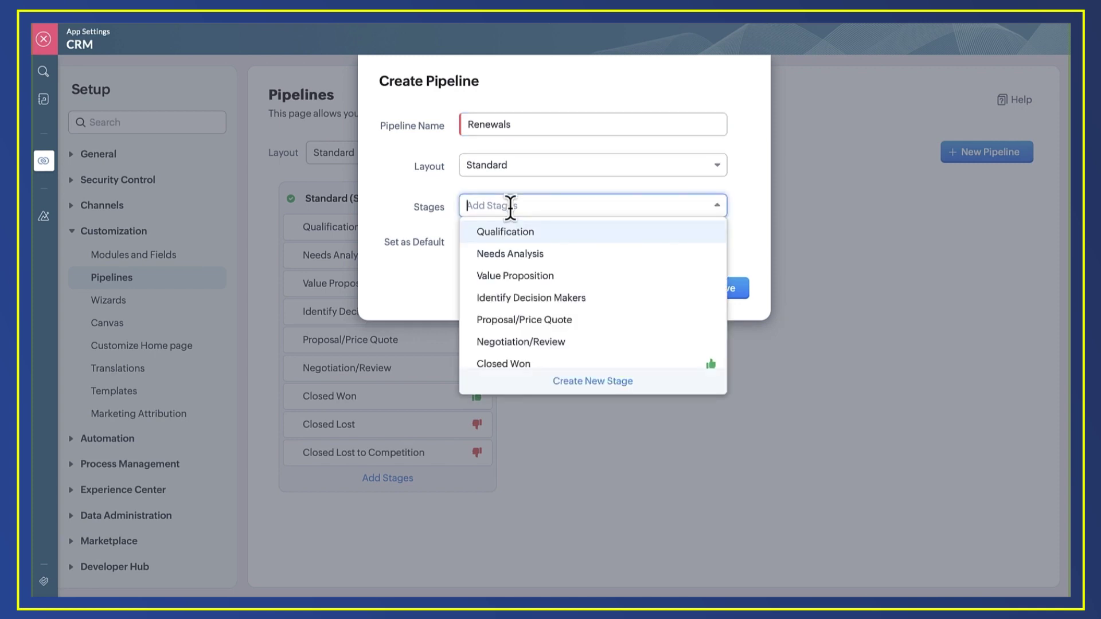
left_click(510, 234)
left_click(534, 299)
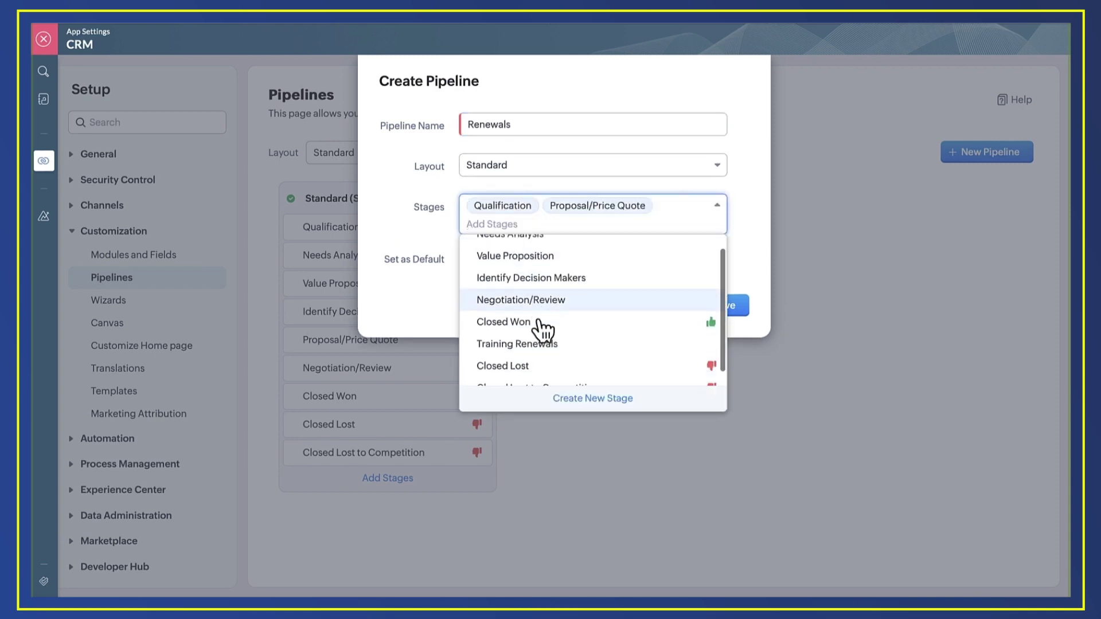
left_click(538, 316)
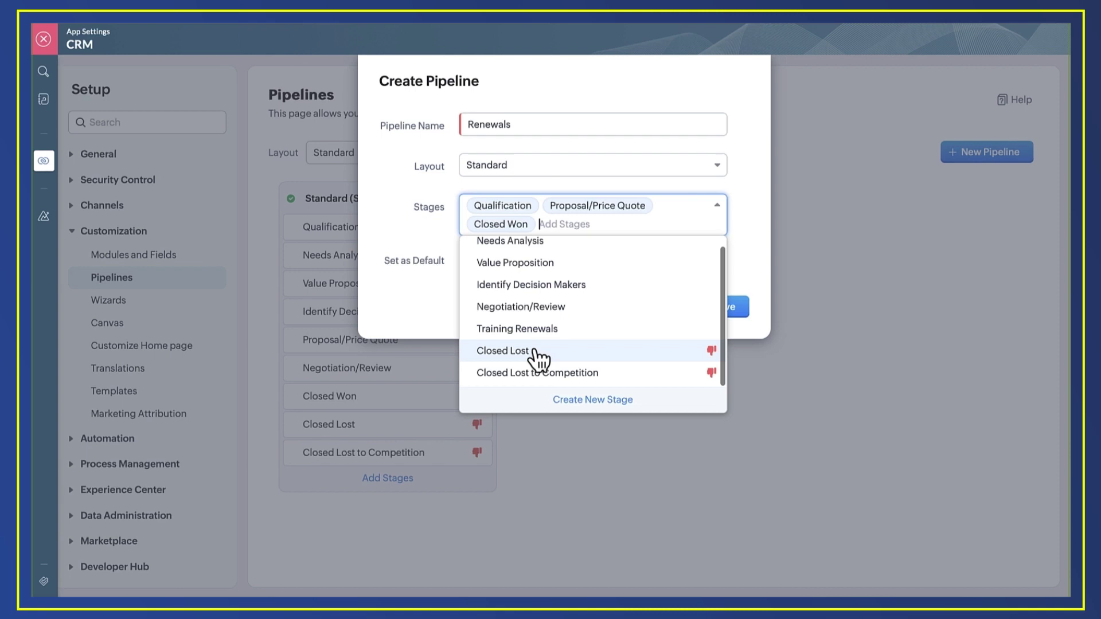
left_click(538, 351)
left_click(753, 305)
left_click(727, 324)
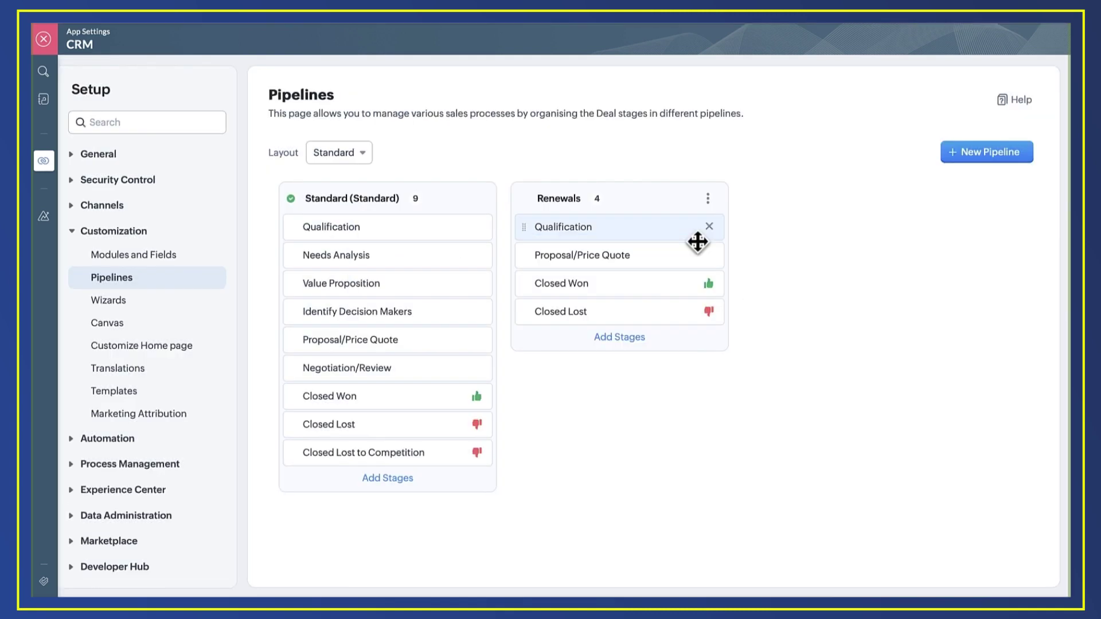
Step: Create a Workflow Rule for the Deals module named 'renewals process'
scroll(201, 379, "down", 1)
left_click(106, 387)
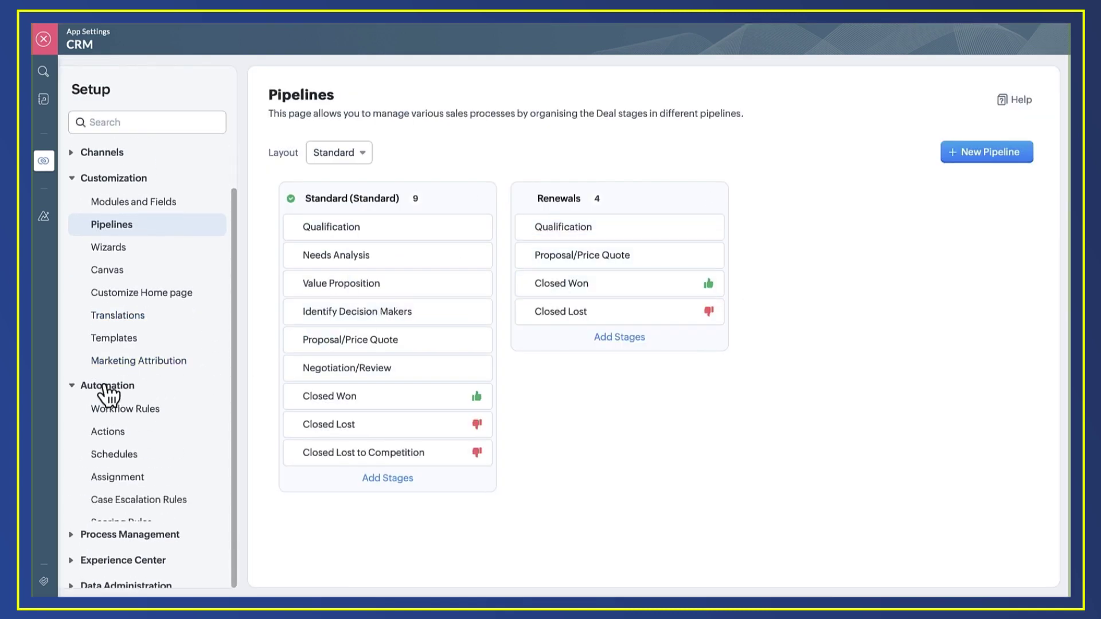
left_click(110, 409)
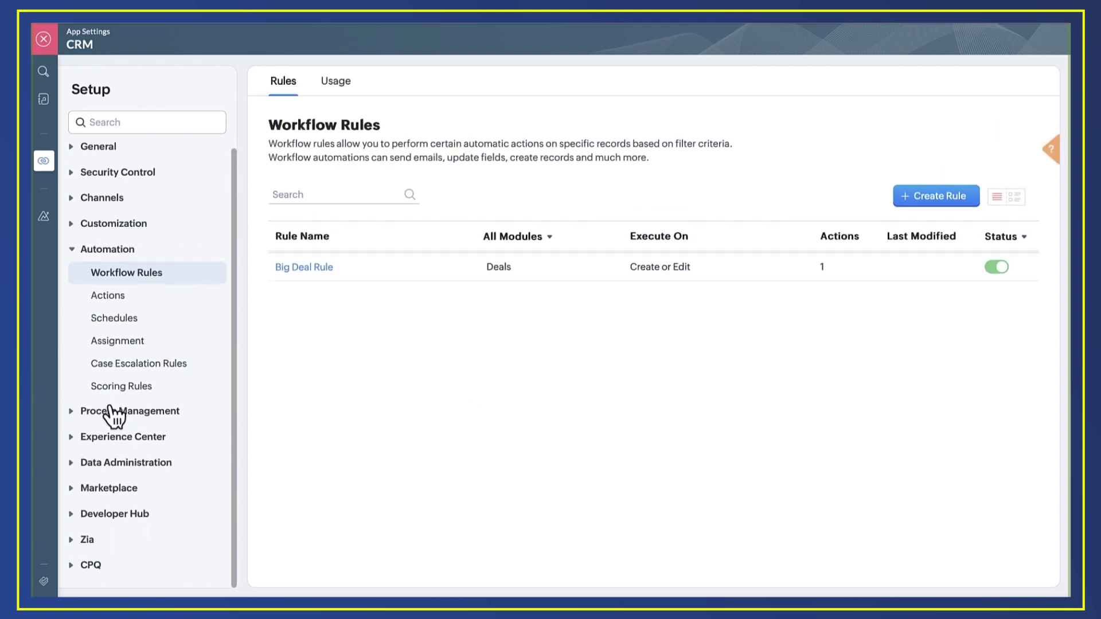
left_click(939, 197)
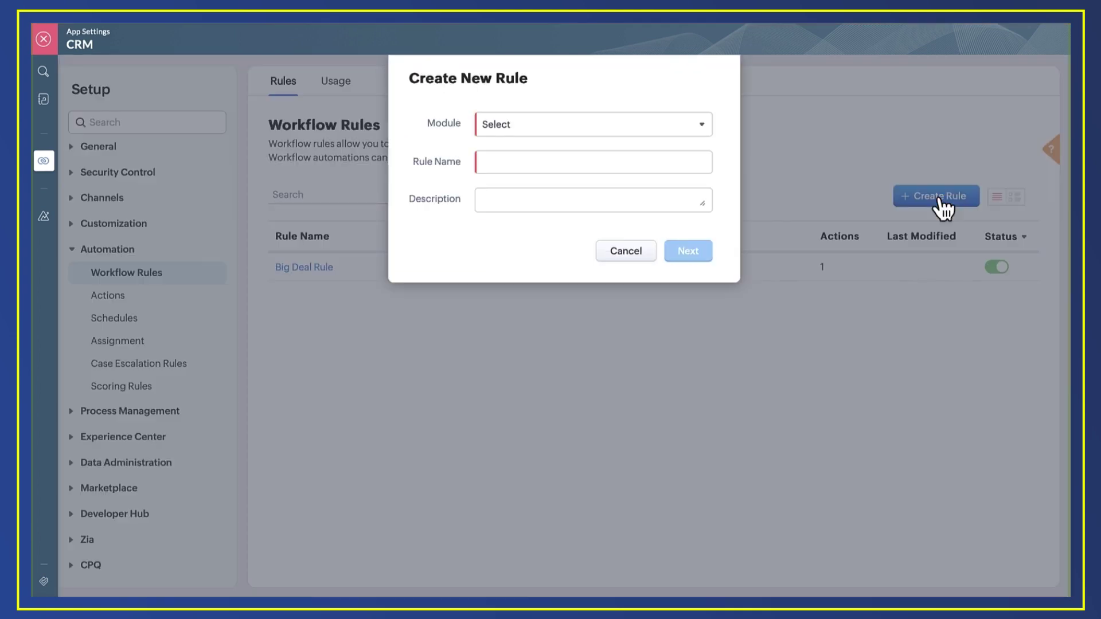
left_click(573, 124)
left_click(499, 246)
left_click(508, 162)
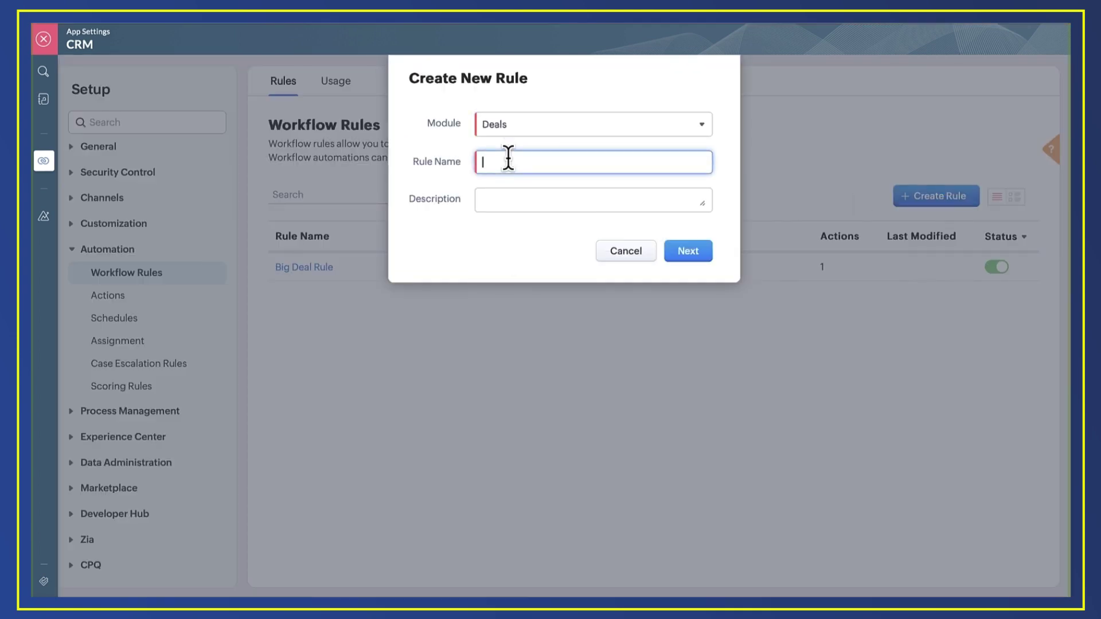
type("renewals process")
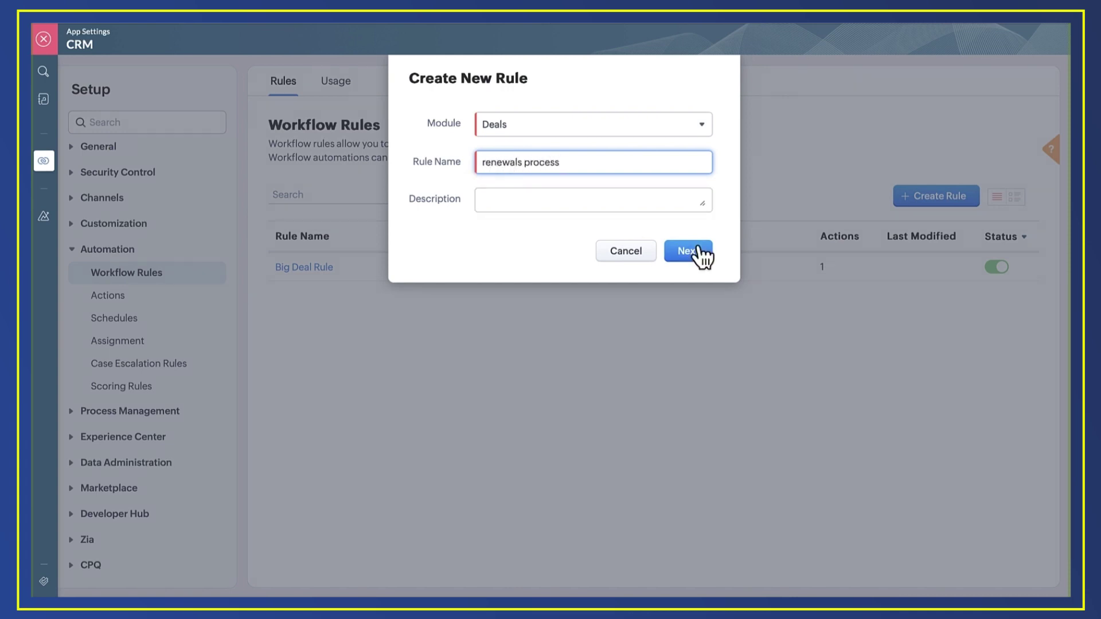
left_click(698, 251)
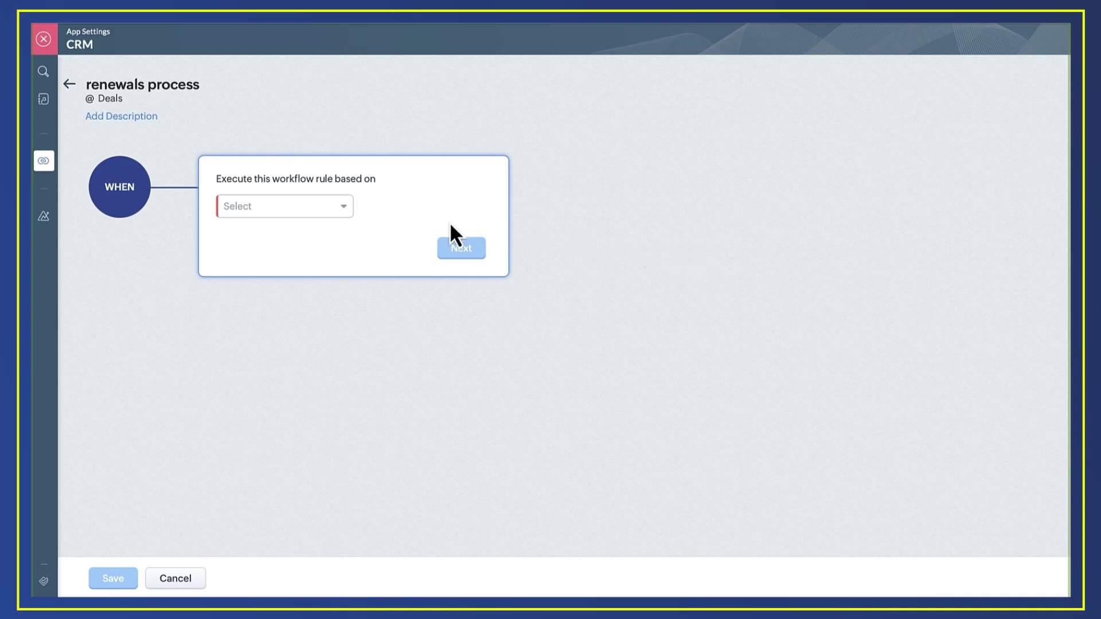
Step: Trigger the rule on the Renewal Date field, 1 month before, at 02:30 PM
left_click(270, 222)
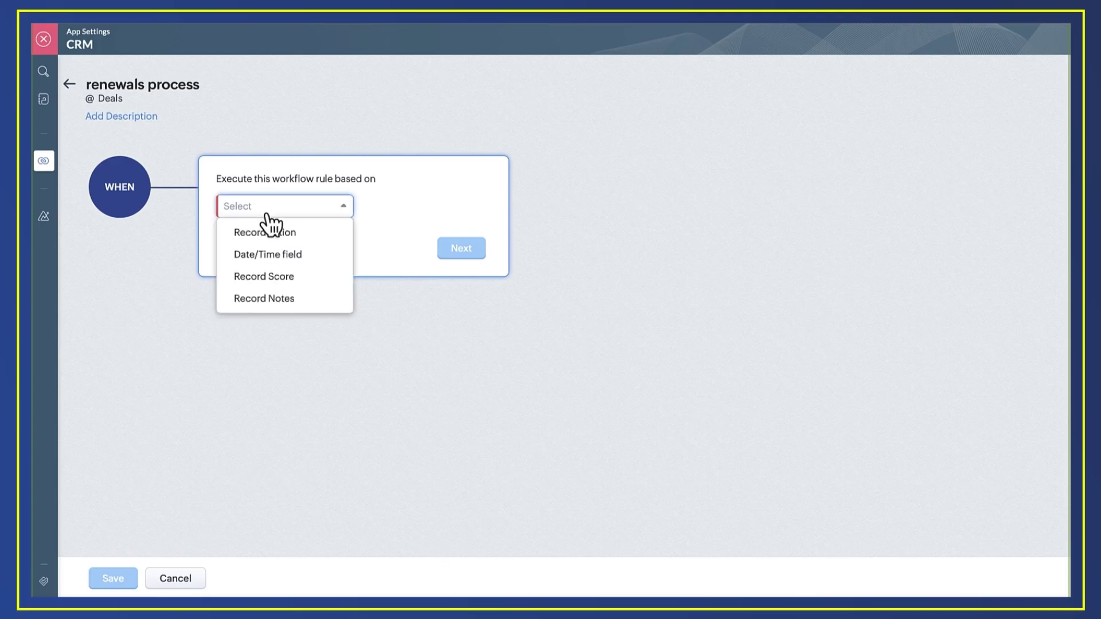
left_click(274, 255)
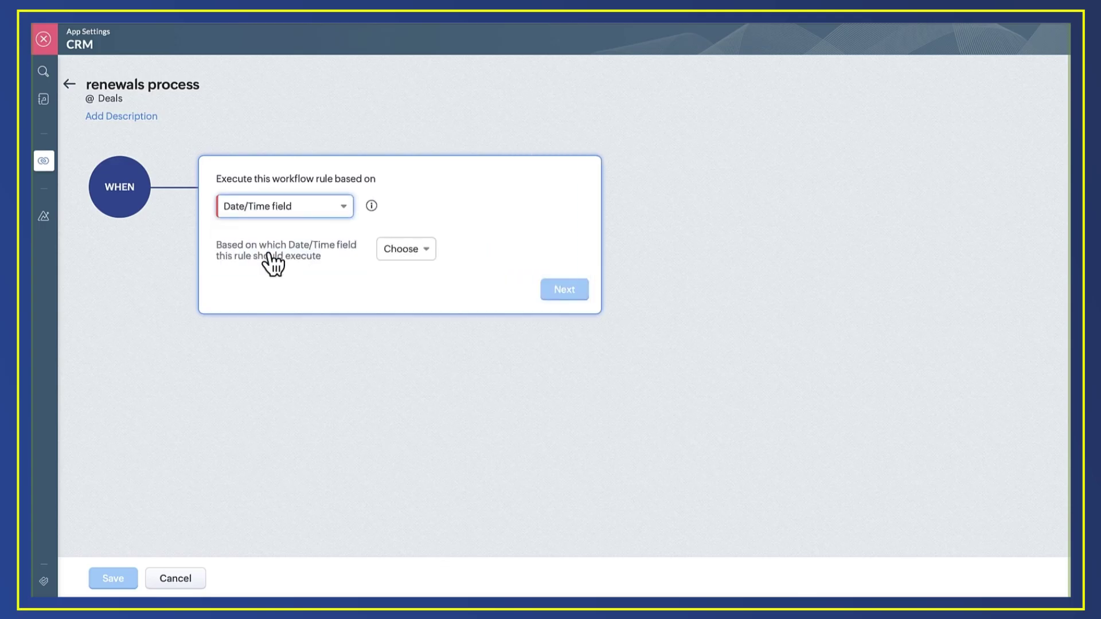
left_click(405, 251)
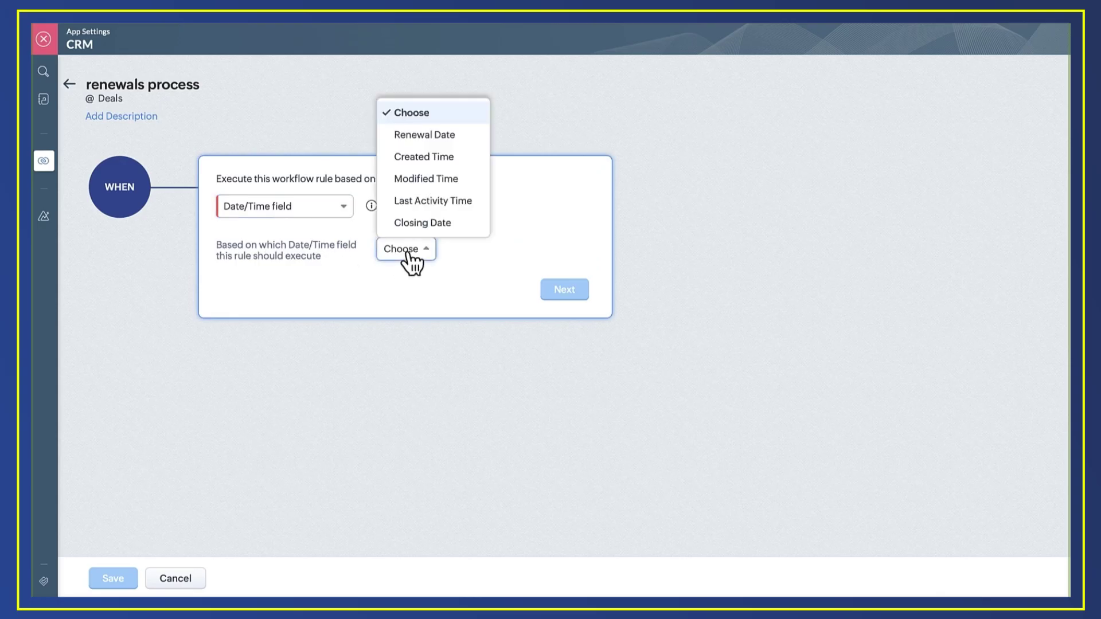
left_click(434, 143)
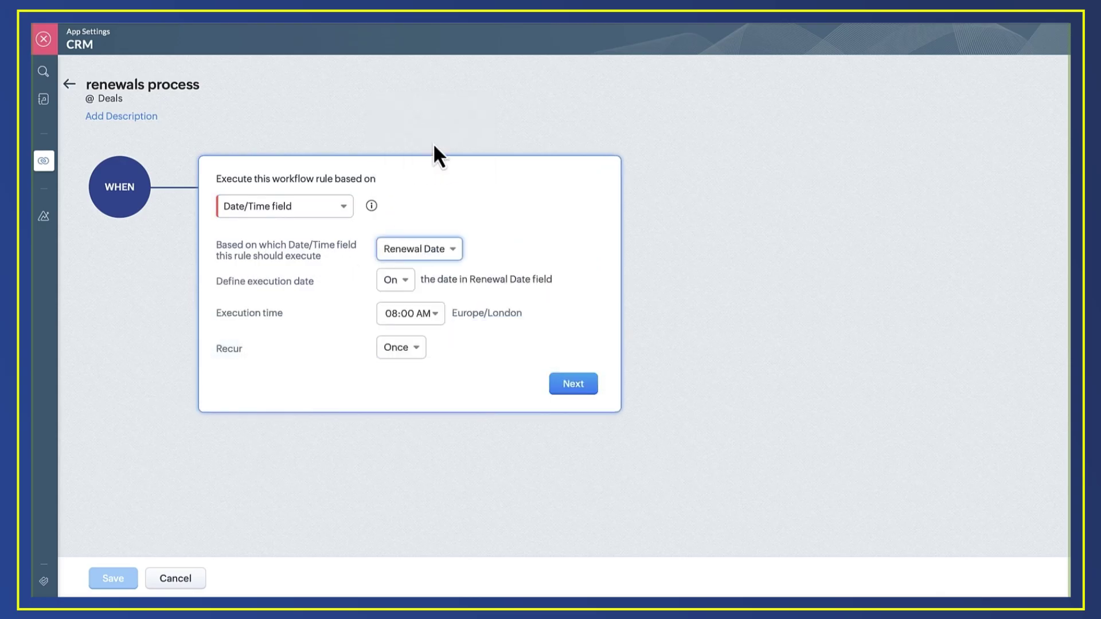
left_click(404, 283)
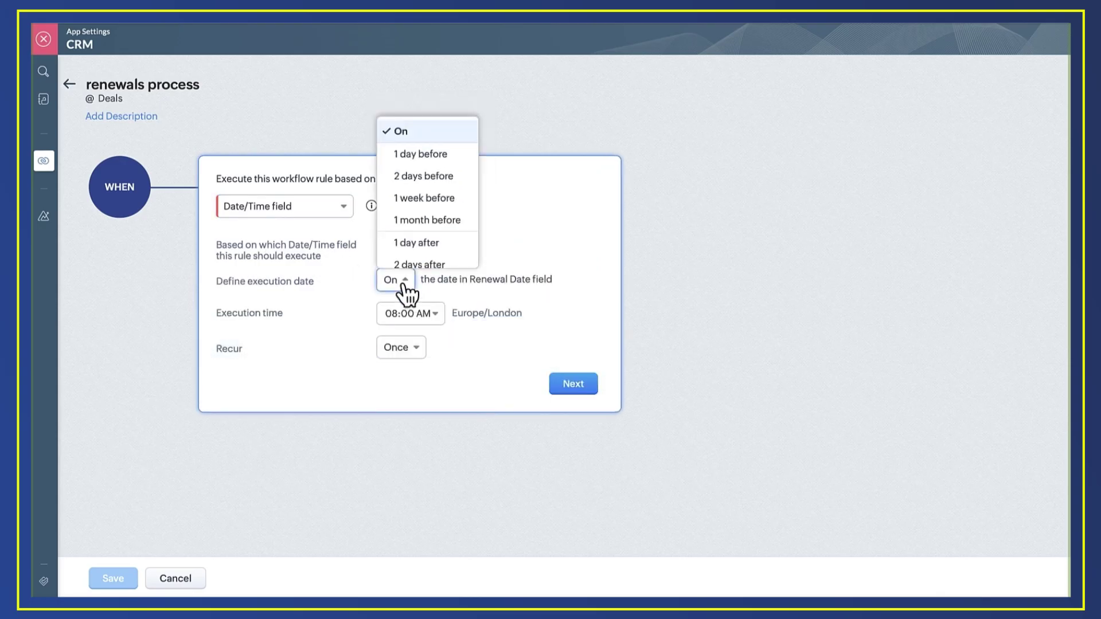
left_click(428, 223)
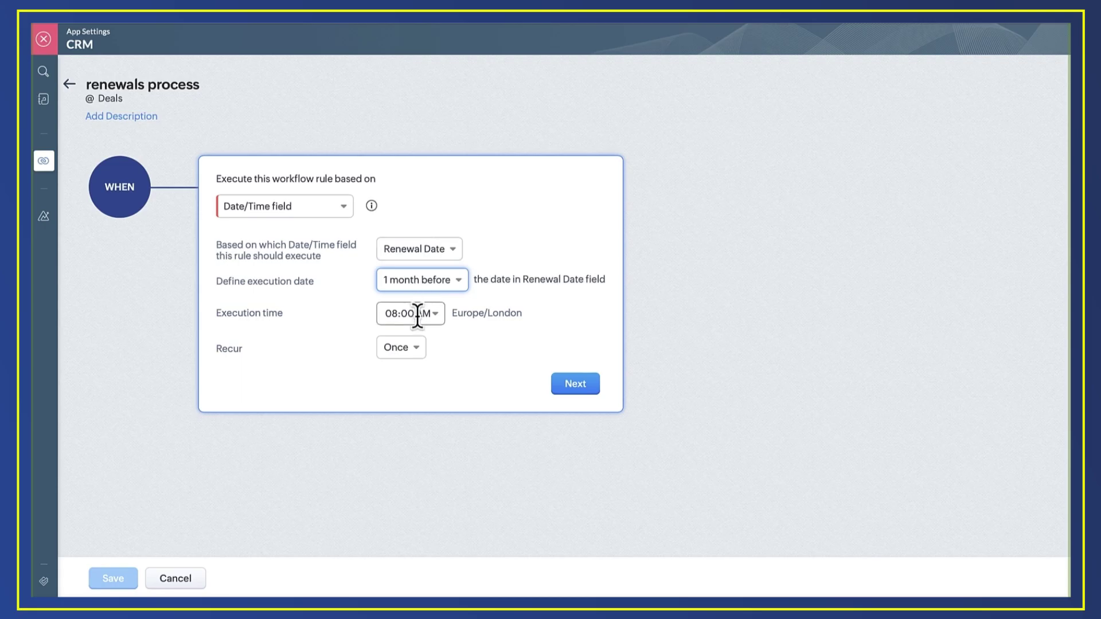
left_click(418, 313)
scroll(418, 396, "down", 3)
scroll(415, 396, "down", 3)
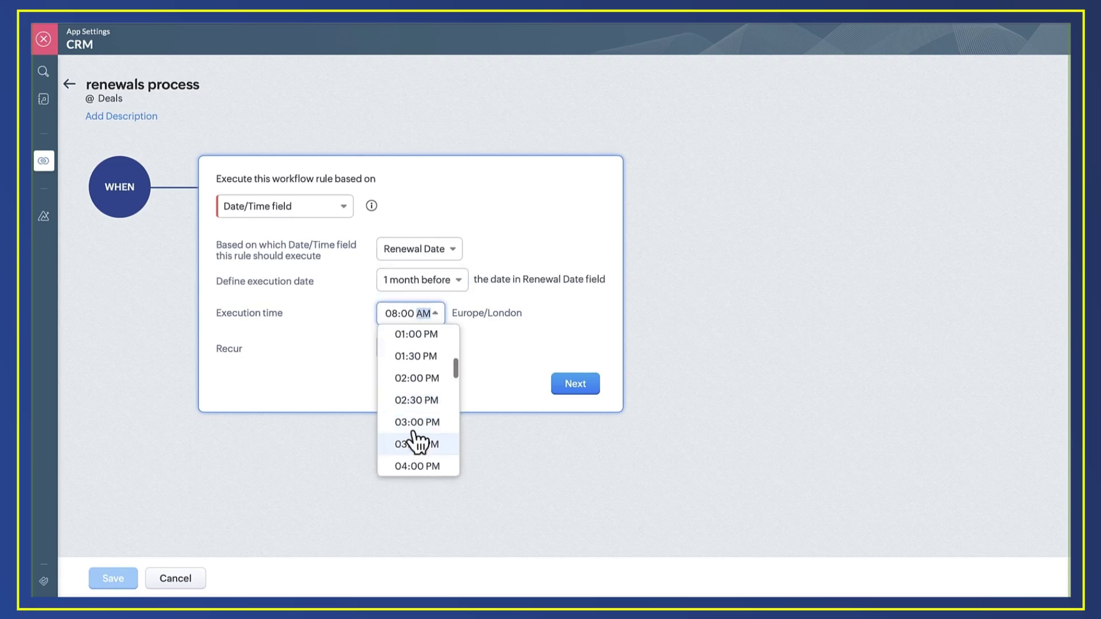
scroll(421, 413, "down", 1)
left_click(422, 385)
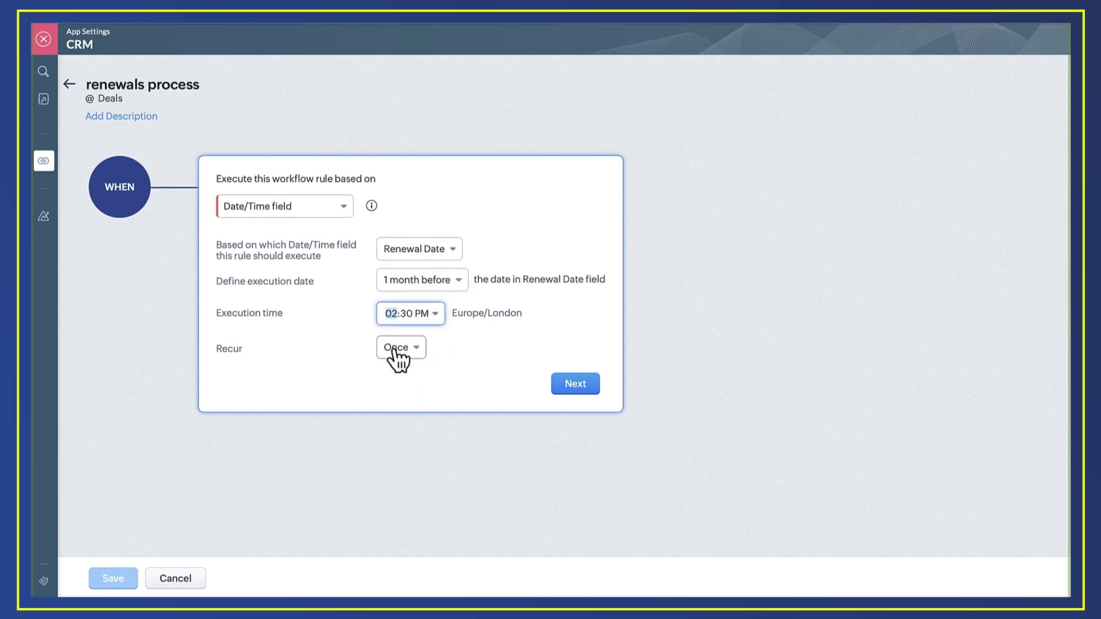
left_click(581, 388)
Step: Add the condition Stage is Closed Won to the rule
left_click(261, 324)
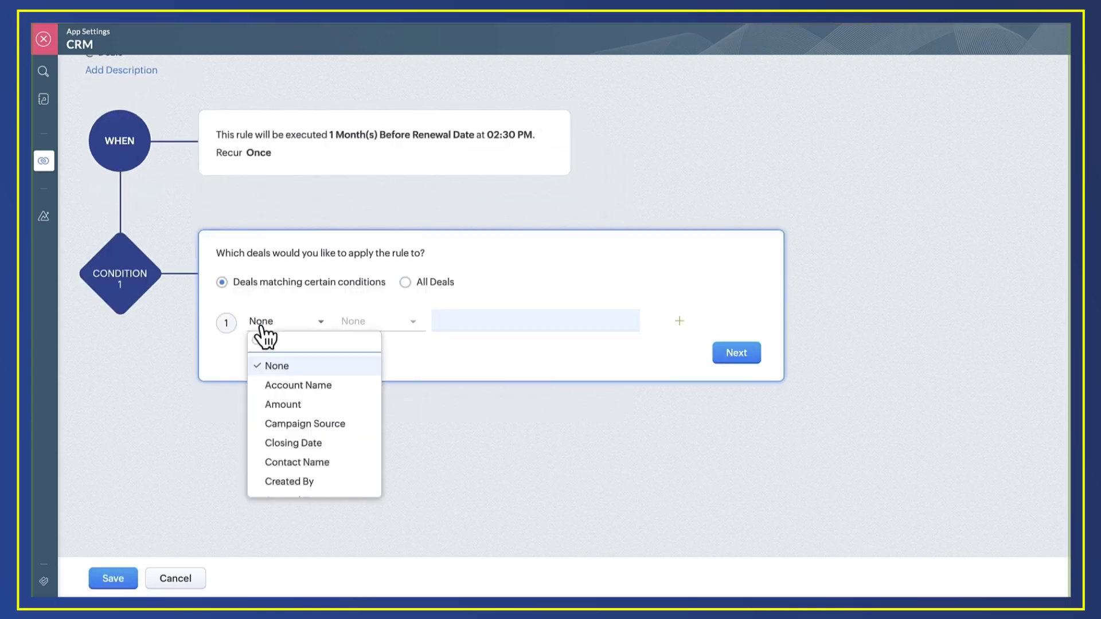
type("stage")
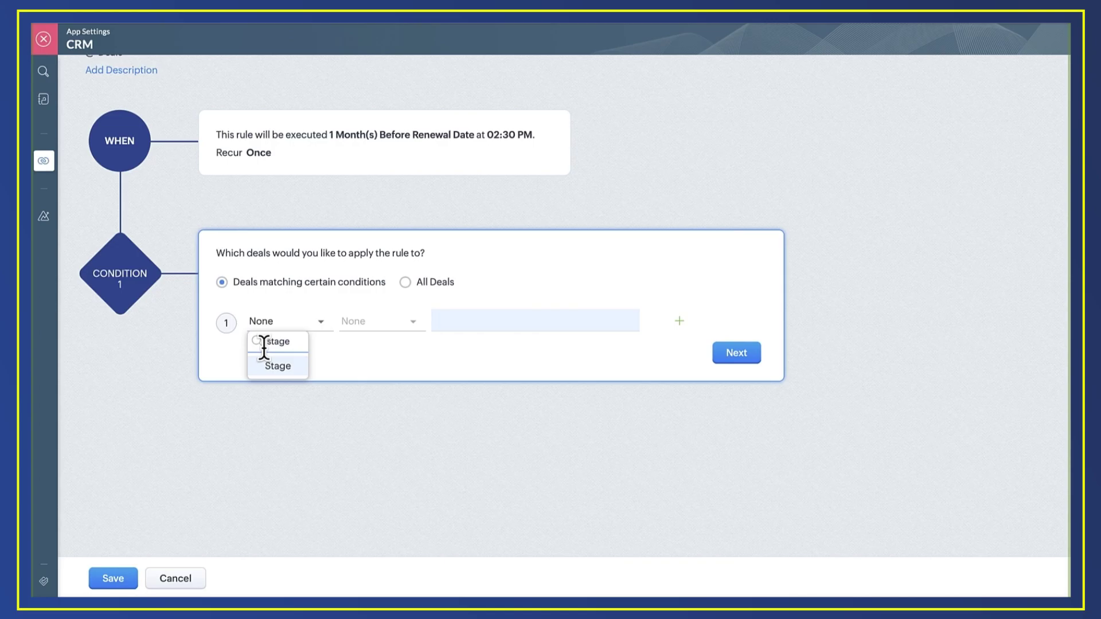
key("Return")
left_click(373, 323)
left_click(373, 386)
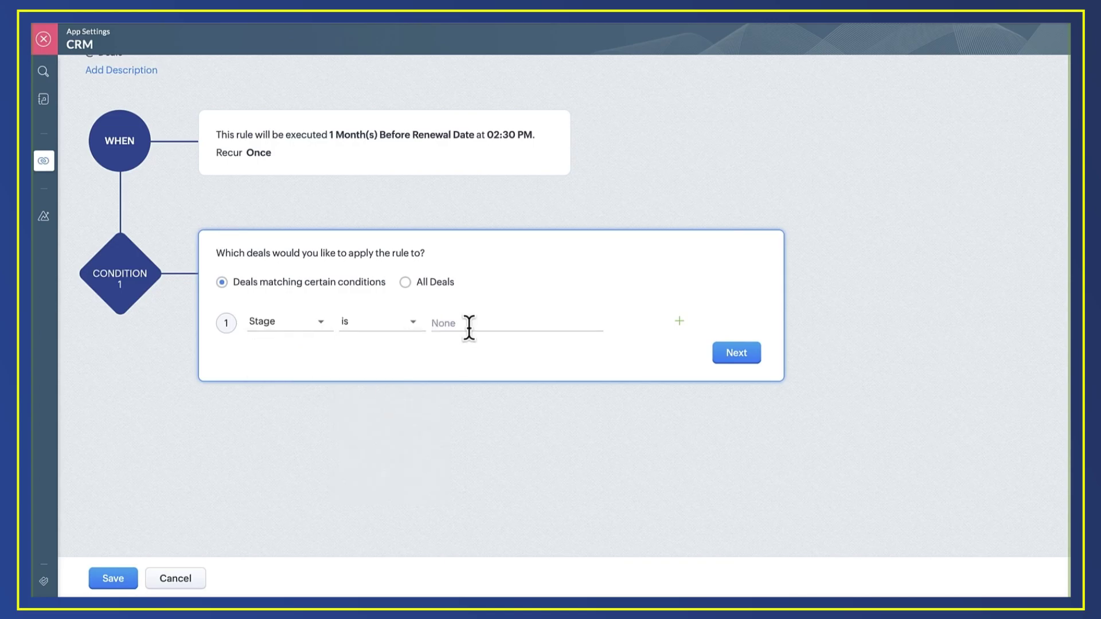
left_click(465, 323)
left_click(487, 460)
left_click(734, 353)
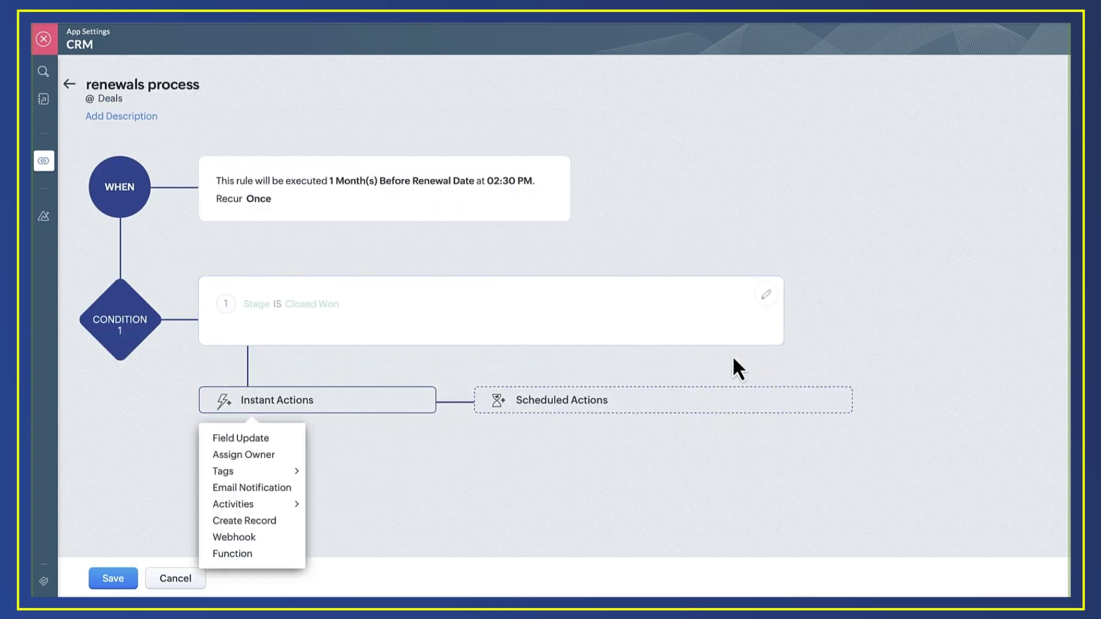
Step: Attach field update 'move pipeline to renewals' setting Pipeline to Renewals, stage Qualification
scroll(466, 405, "down", 1)
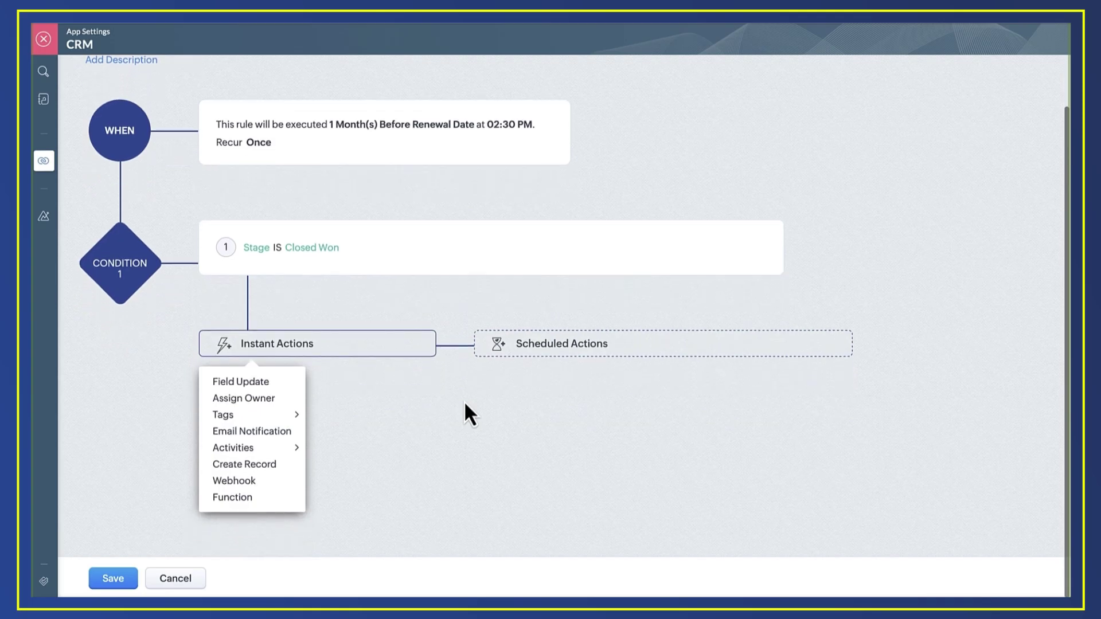
left_click(262, 382)
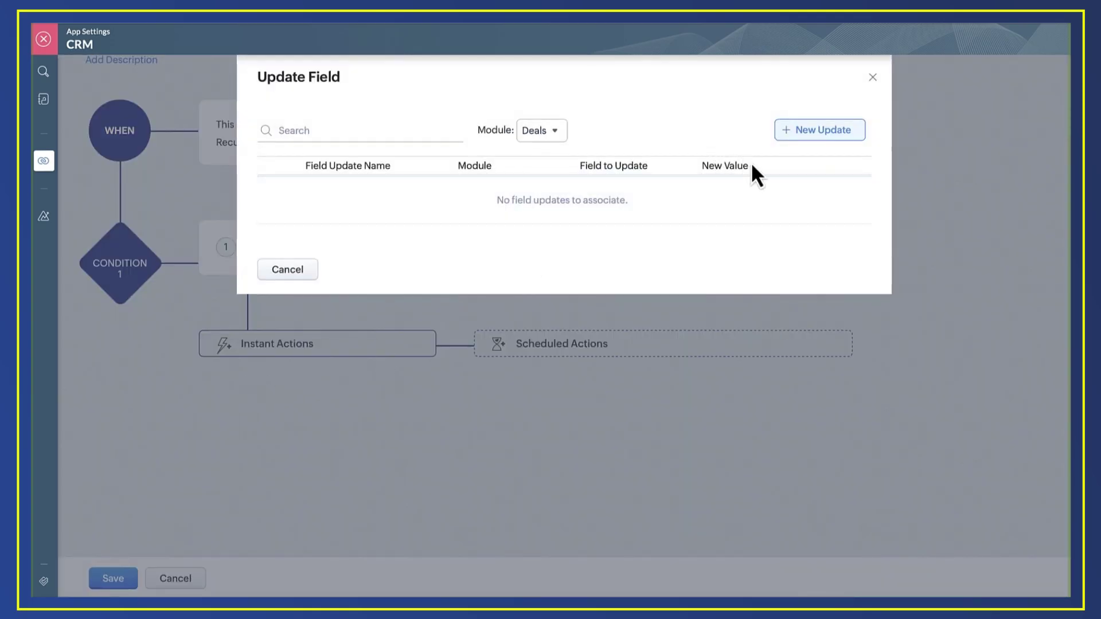
left_click(820, 135)
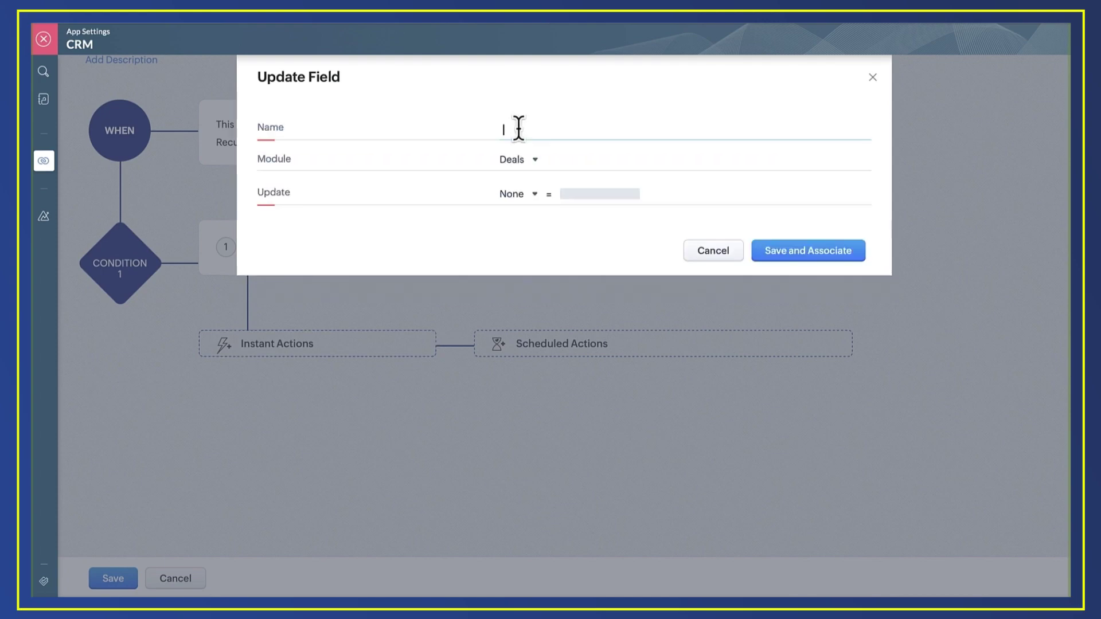
type("move pipeline to renewals")
left_click(518, 194)
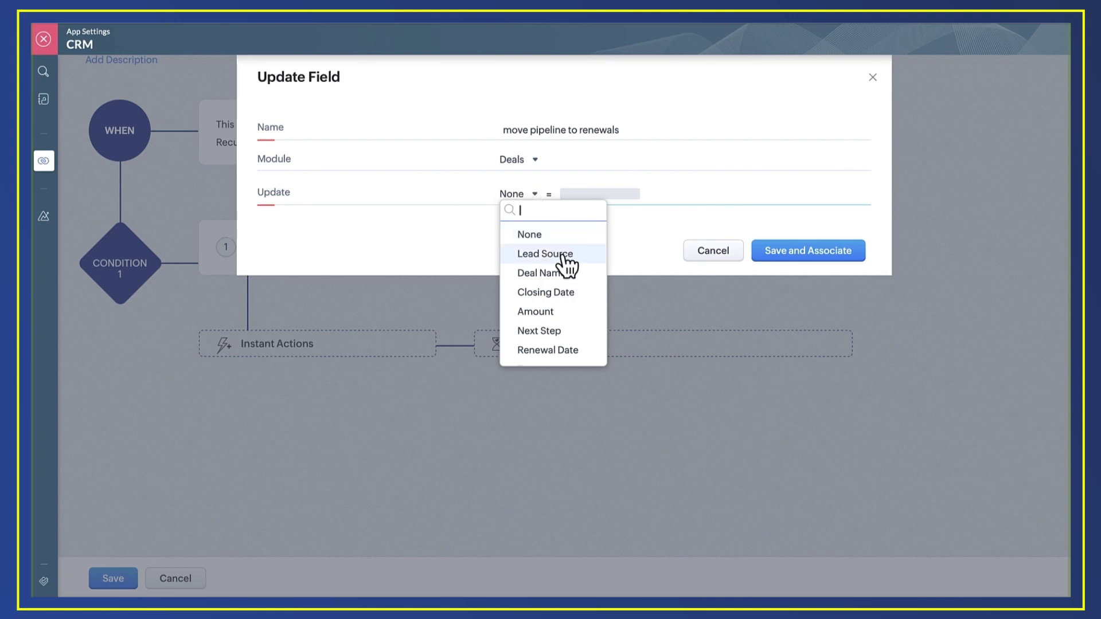
scroll(561, 287, "down", 4)
left_click(558, 313)
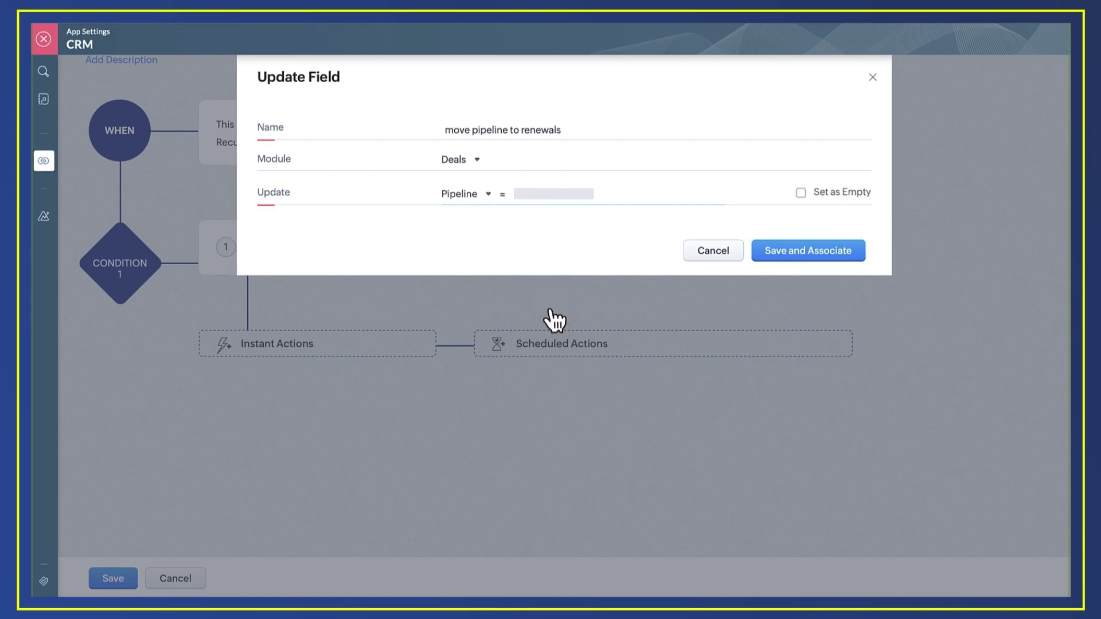
left_click(560, 197)
left_click(559, 274)
left_click(547, 229)
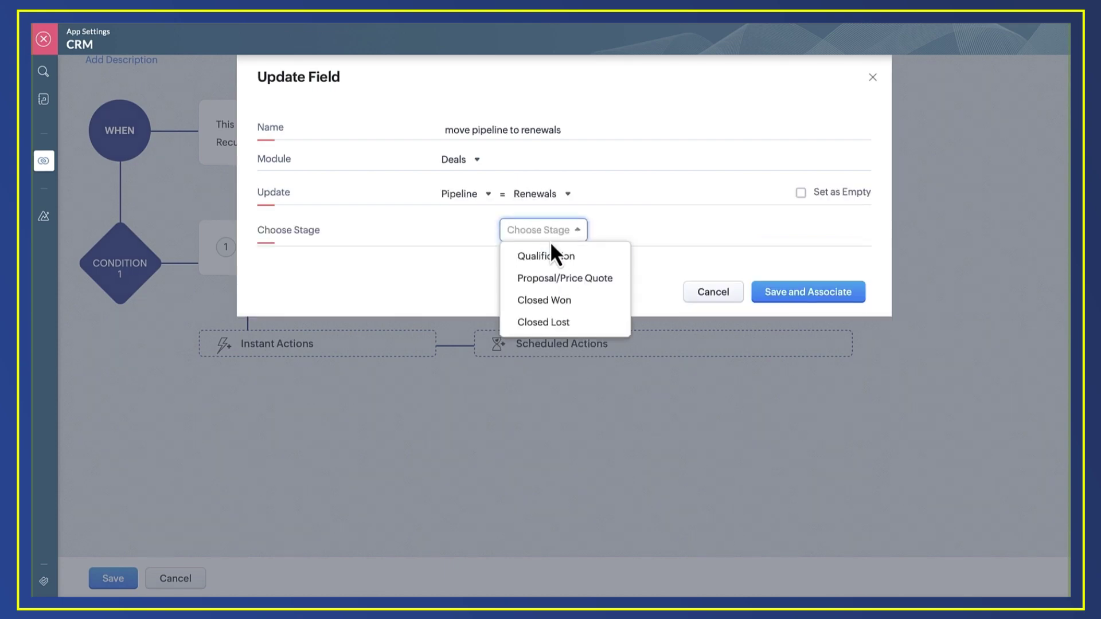
left_click(550, 256)
left_click(810, 317)
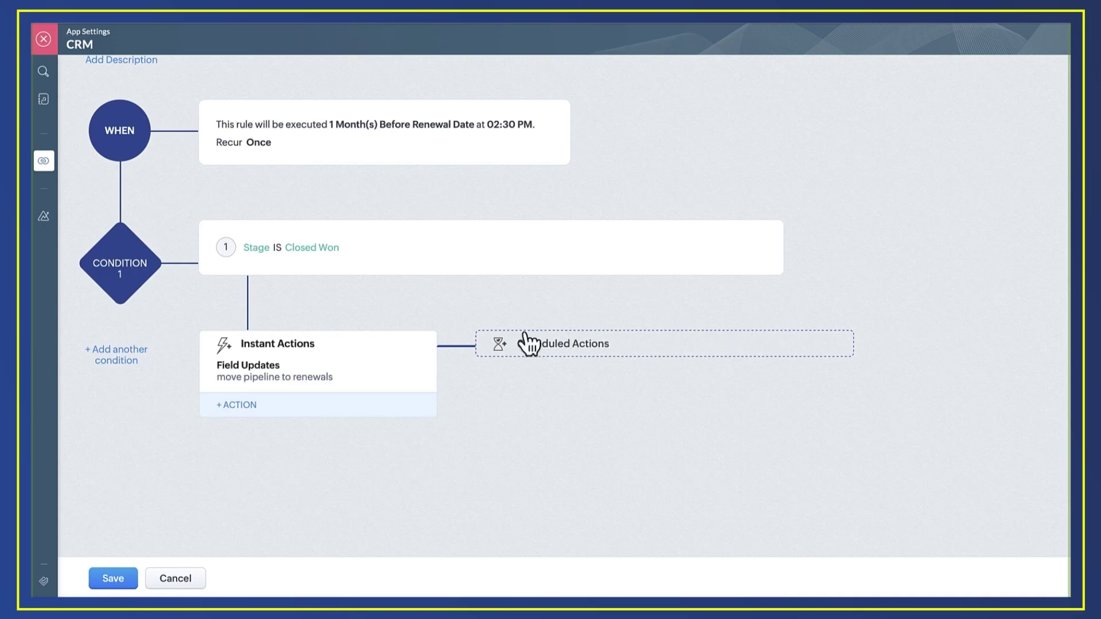
Step: Add a new task action titled 'Notify sales rep of upcoming renewal'
left_click(248, 406)
mouse_move(276, 504)
left_click(344, 506)
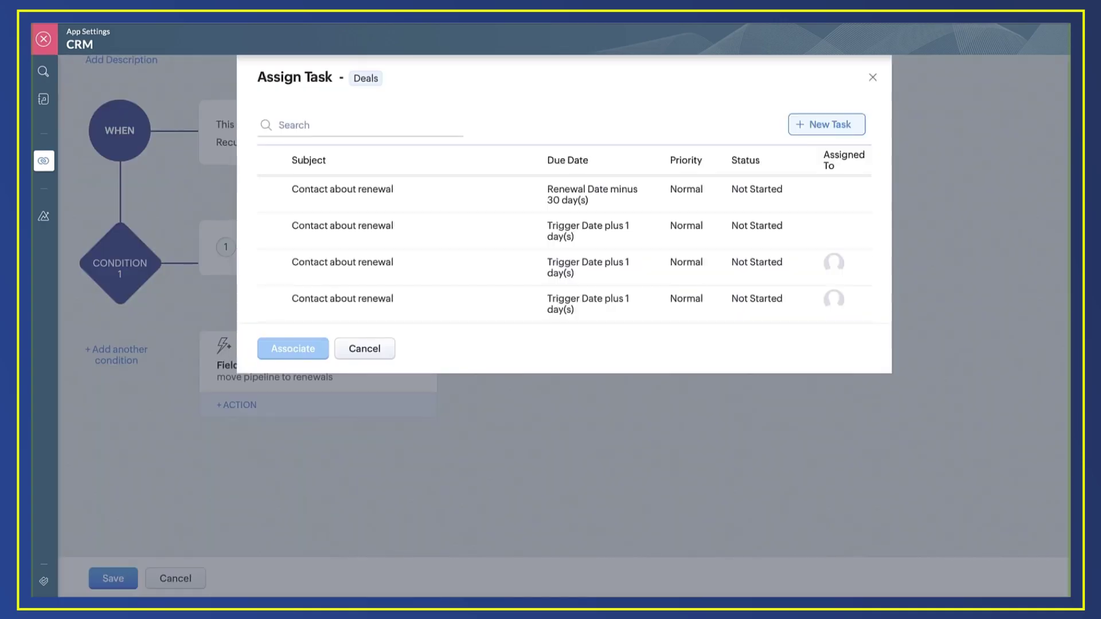
left_click(820, 126)
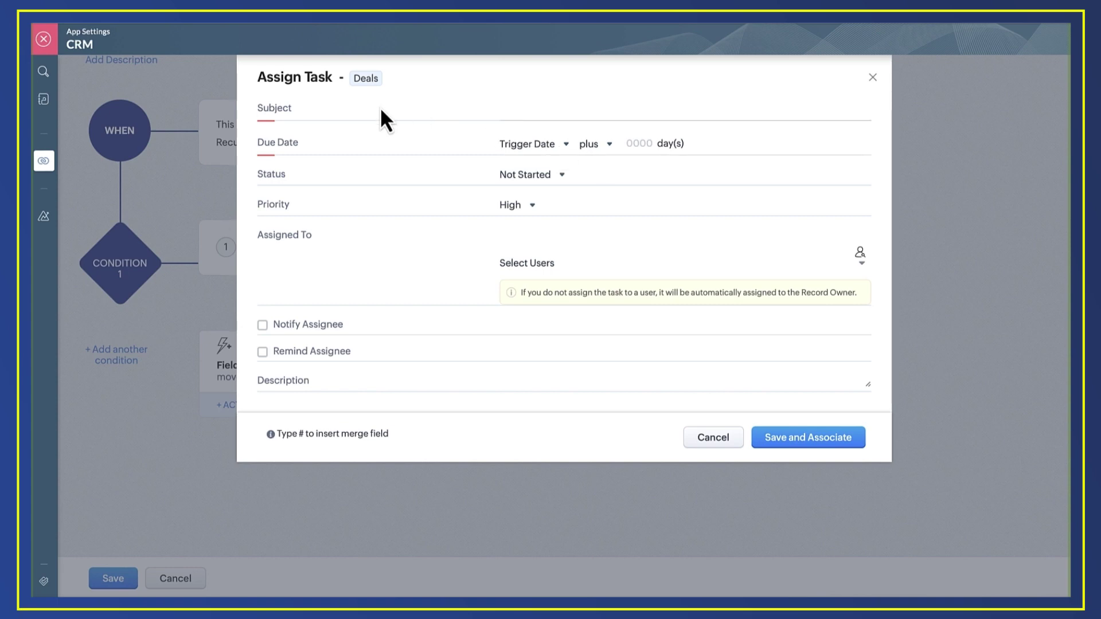
left_click(496, 112)
type("New")
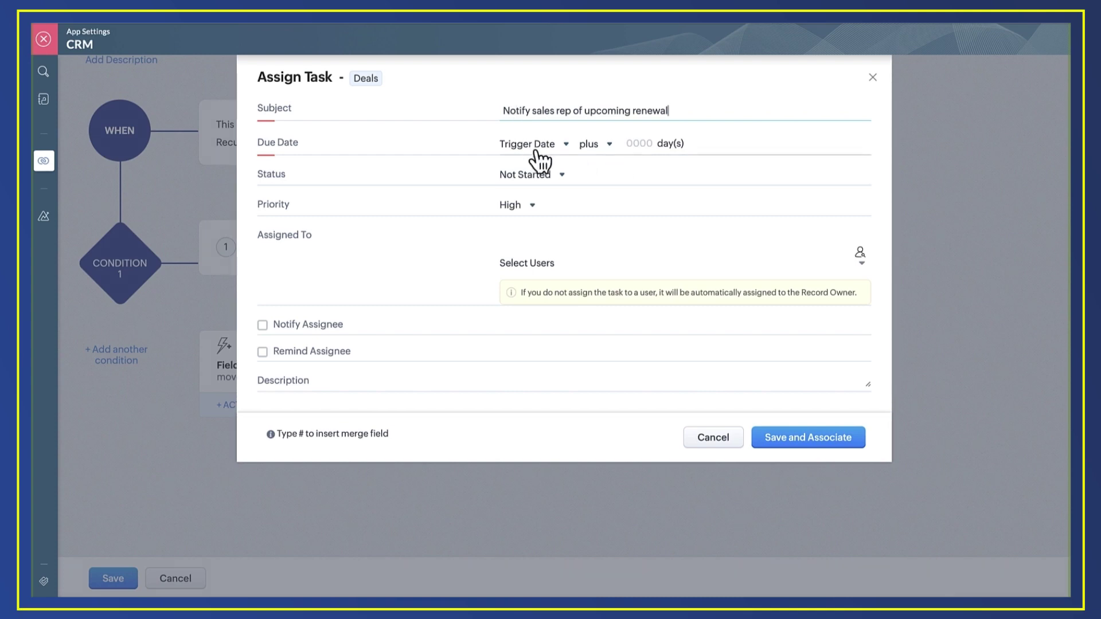
Step: Make the task due 30 days before Renewal Date with High priority
left_click(559, 143)
left_click(530, 179)
left_click(597, 146)
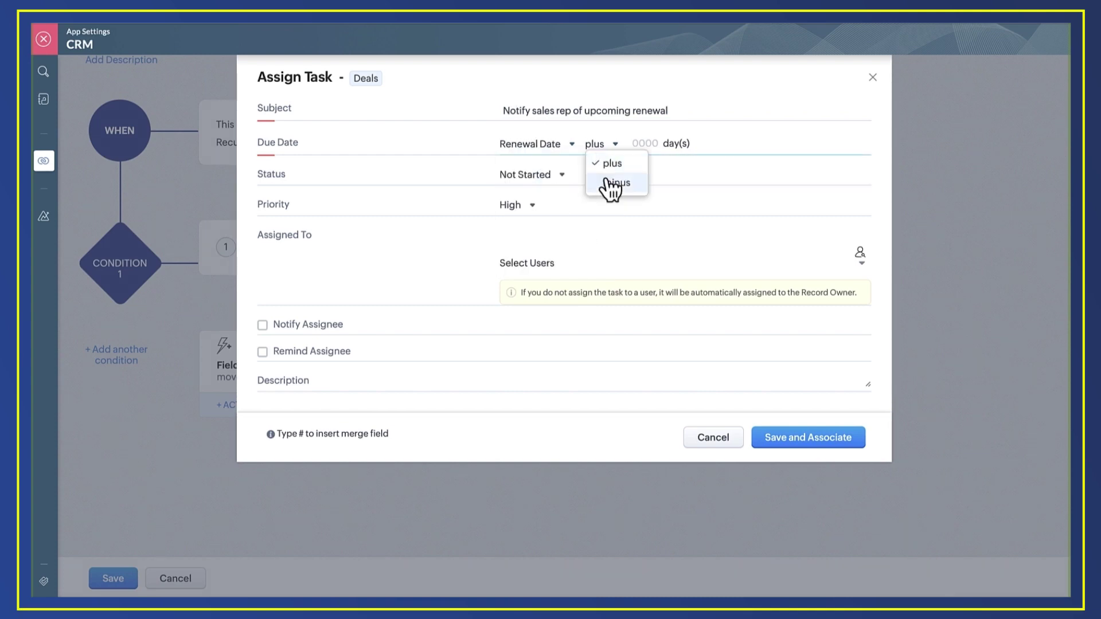
left_click(607, 182)
left_click(647, 143)
type("30")
left_click(512, 208)
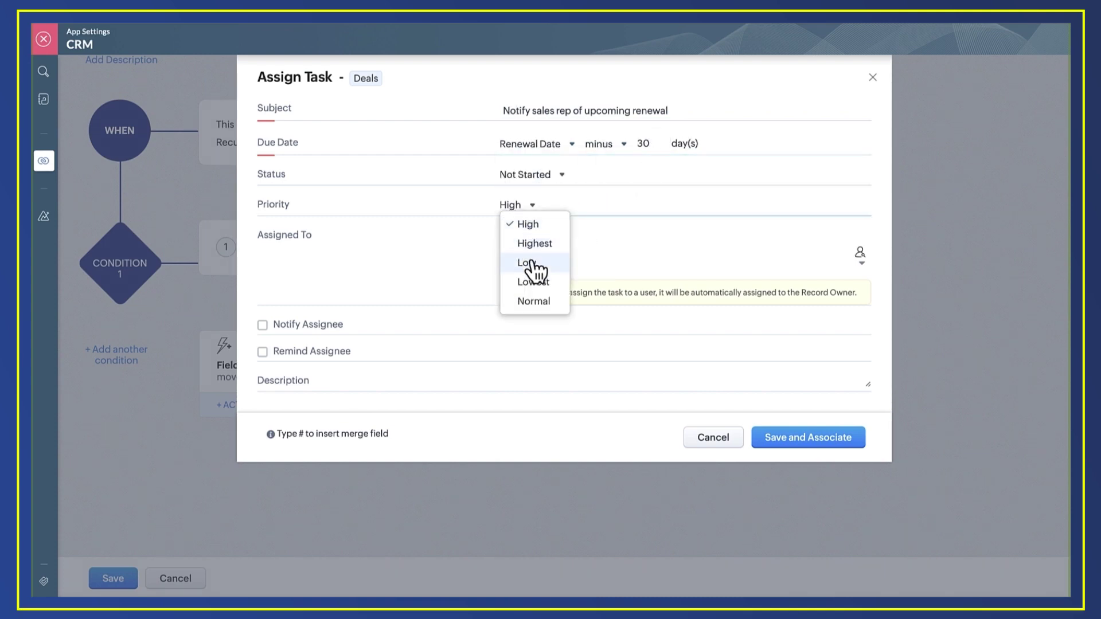
left_click(536, 224)
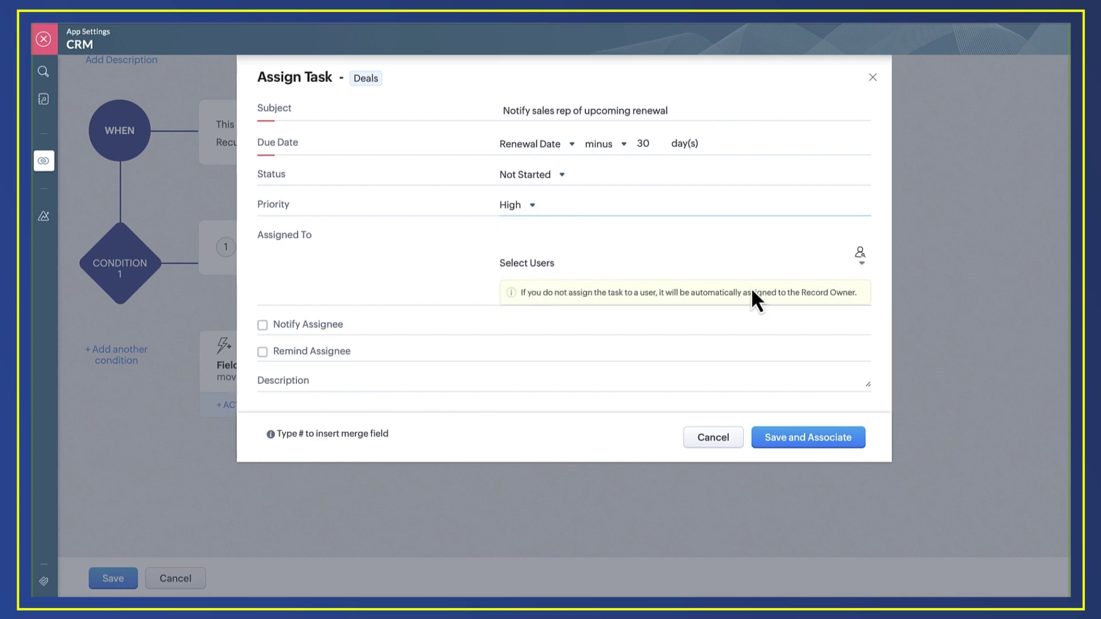
Step: Turn on Notify Assignee, add a renewal description with #Deal Name, and save task and rule
left_click(838, 270)
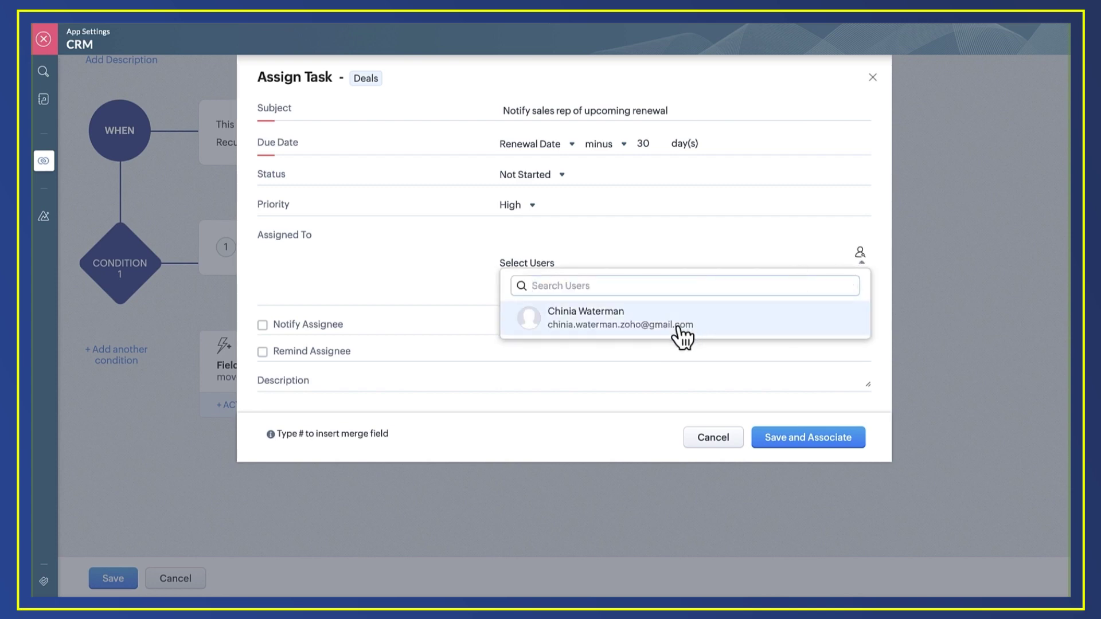
left_click(802, 266)
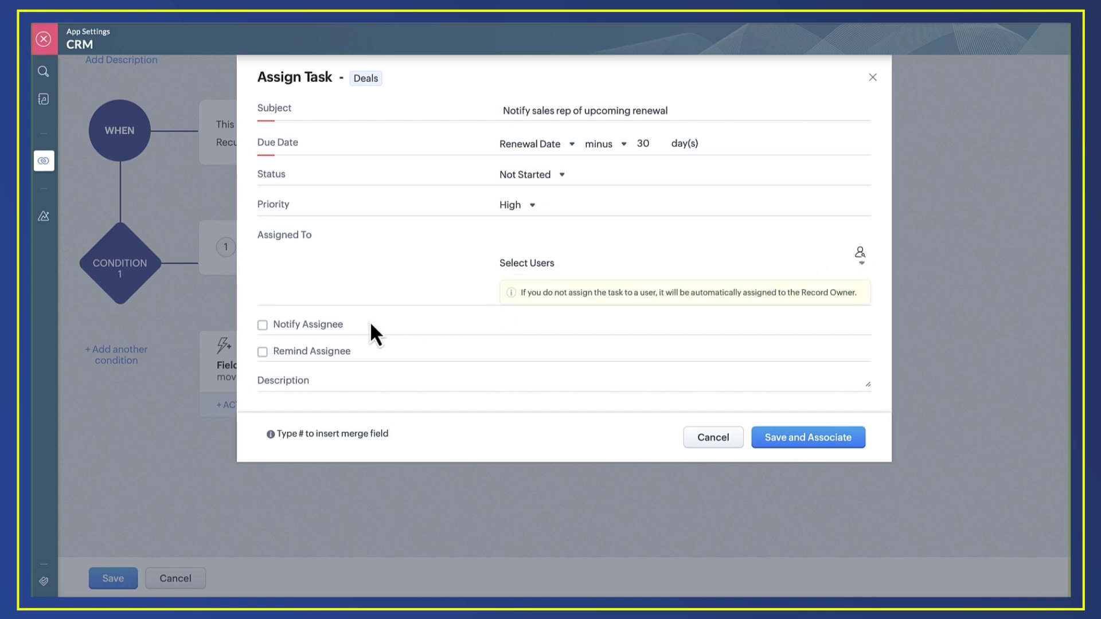
left_click(263, 325)
left_click(564, 382)
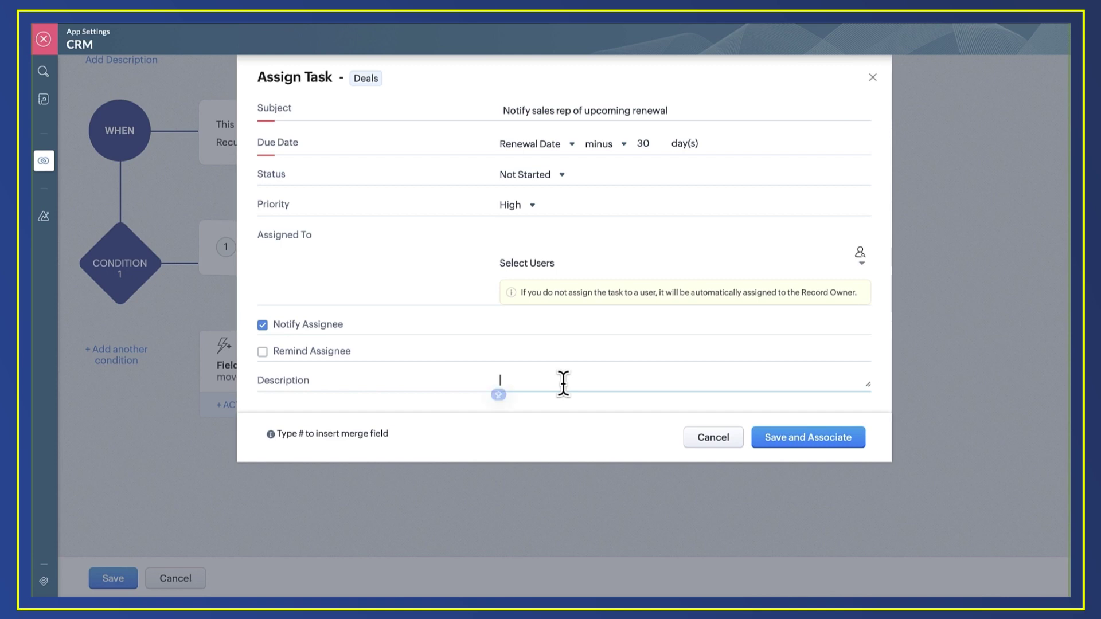
type("Previously purchased training from us which is due")
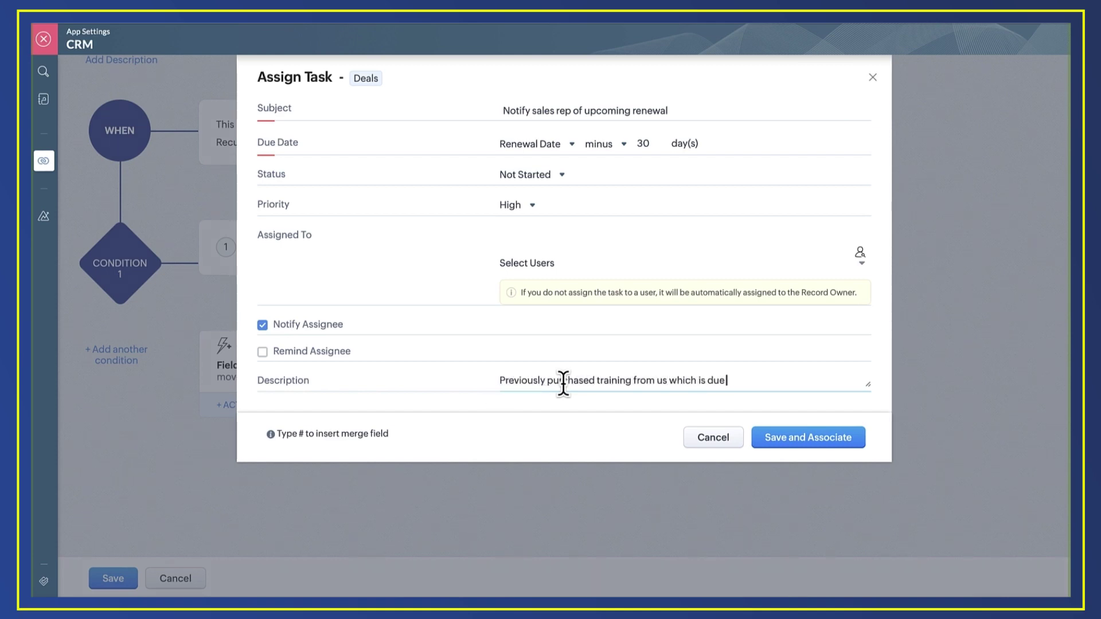
type(" for renewal in 1 month. Please contact compan")
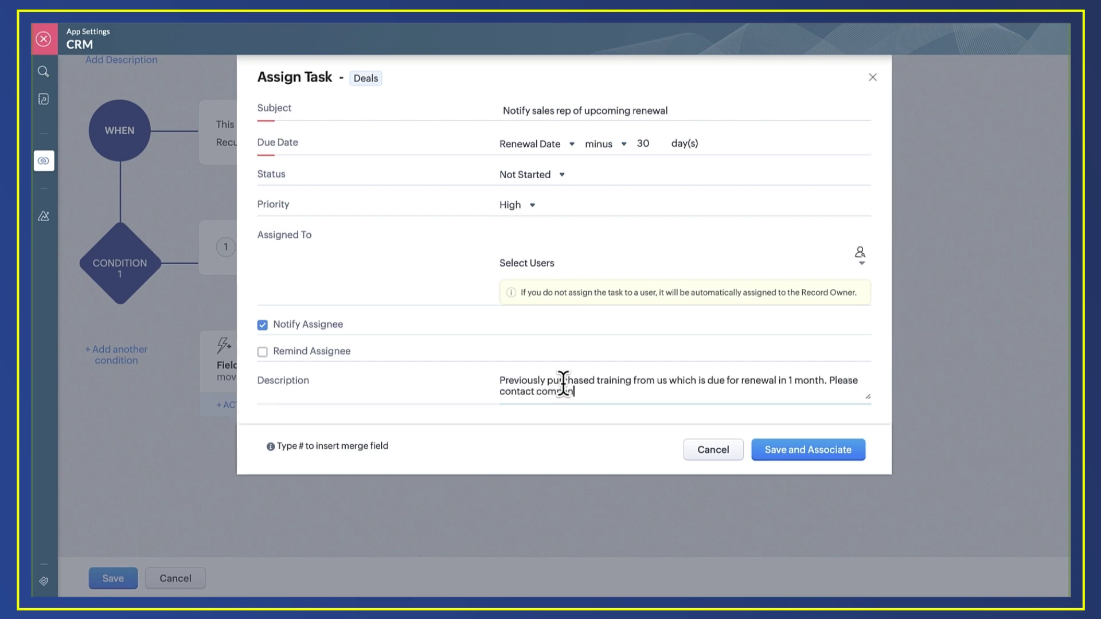
type("y from#")
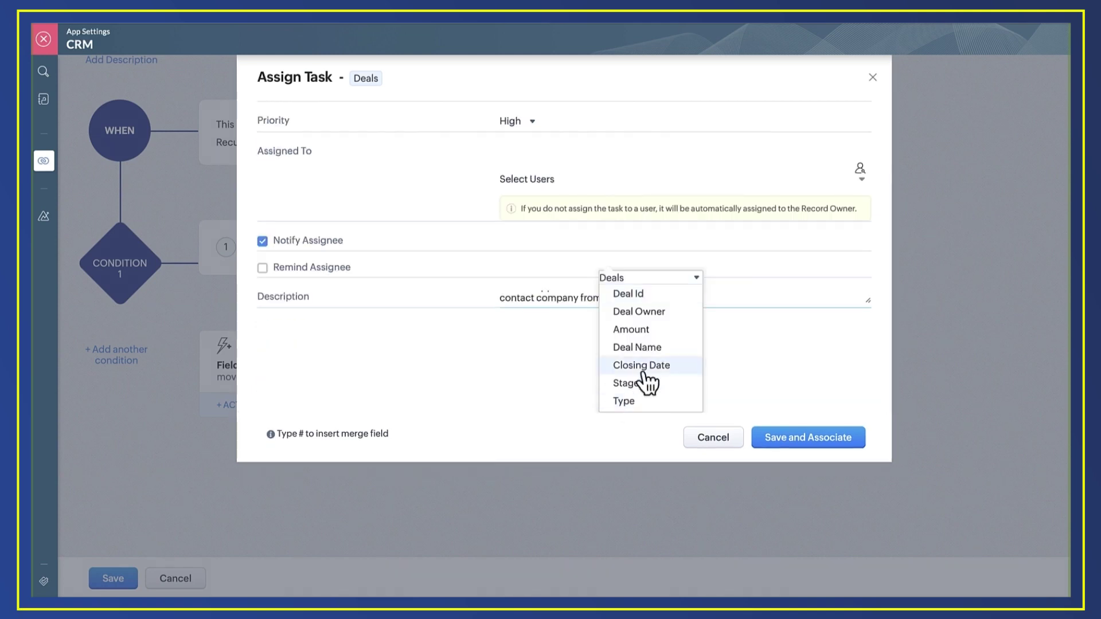
left_click(651, 356)
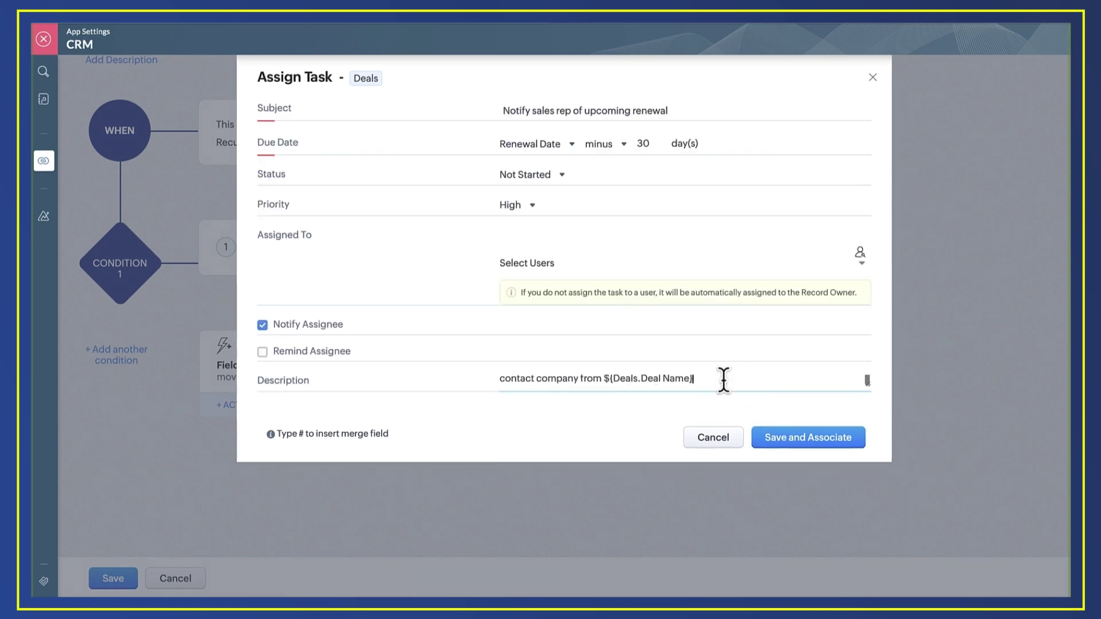
left_click(808, 437)
left_click(104, 580)
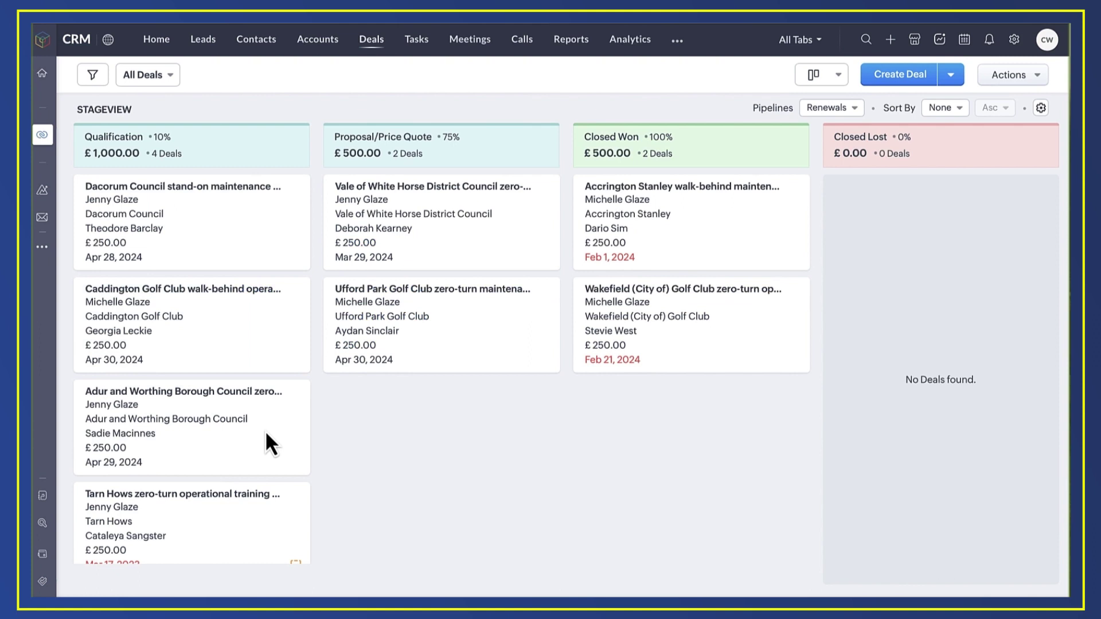
Step: In Tasks, inspect 'Notify sales rep of upcoming renewal', due Feb 28, 2024, for Tarn Hows
scroll(265, 430, "down", 2)
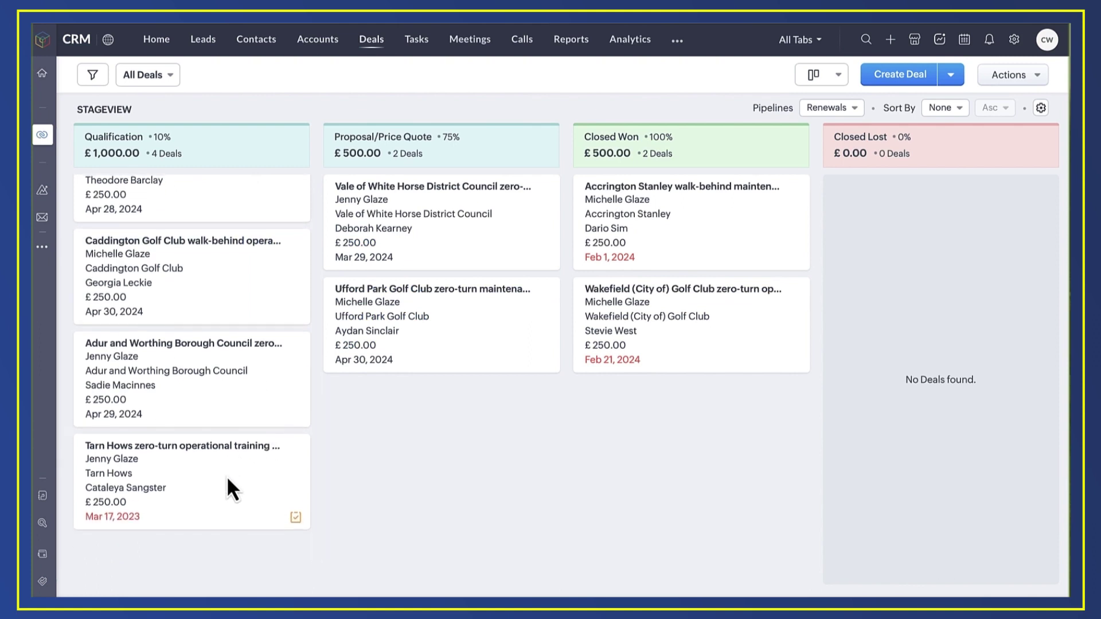
scroll(227, 475, "up", 2)
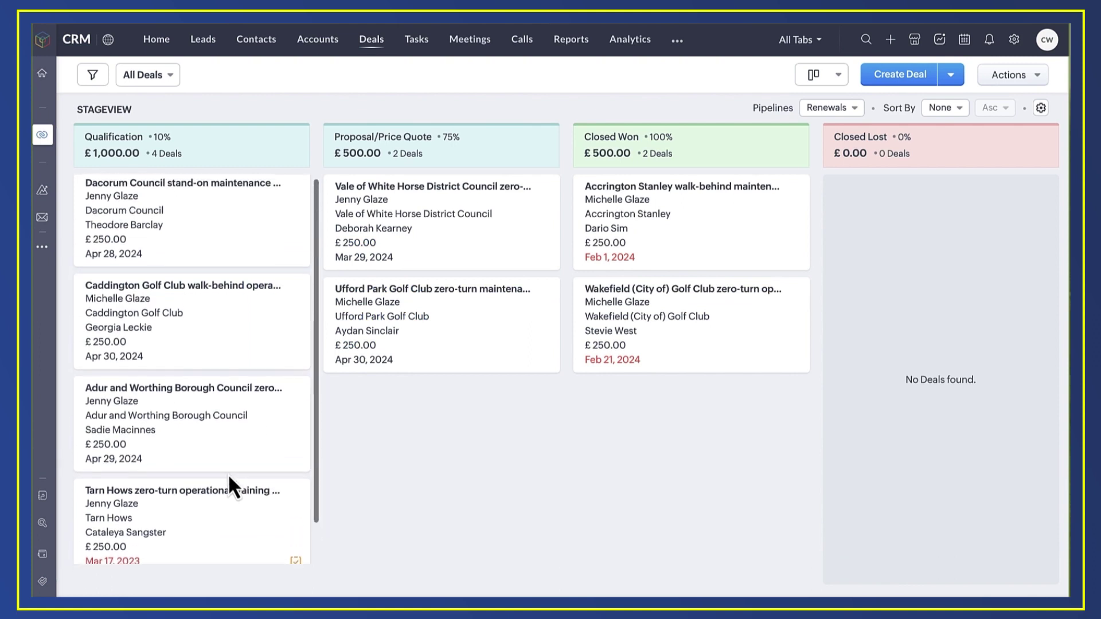
left_click(419, 45)
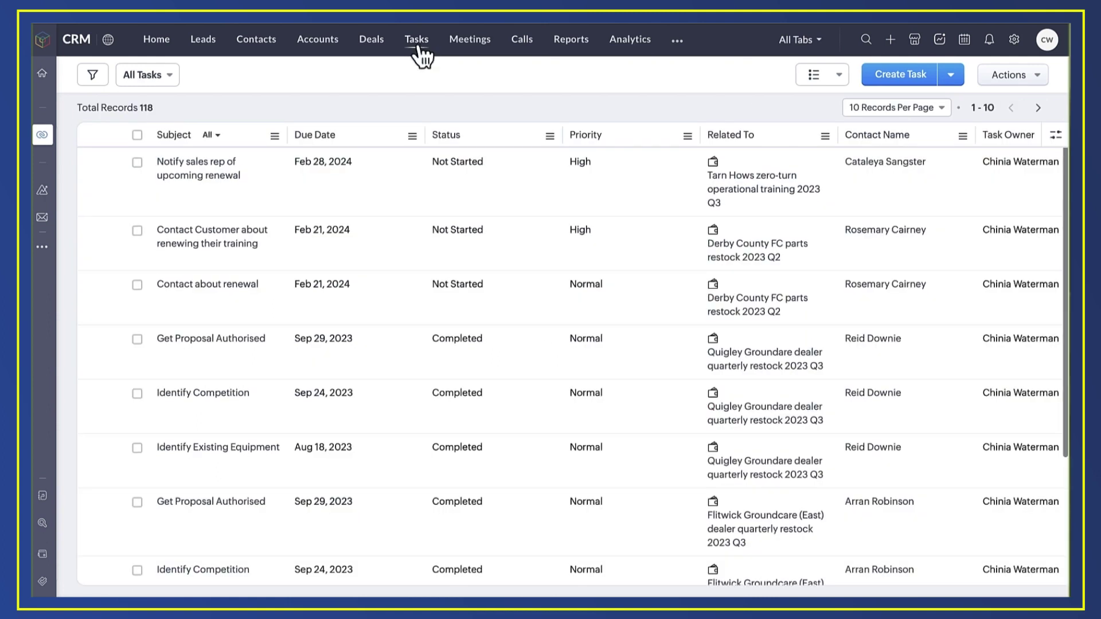
left_click(212, 179)
scroll(529, 363, "down", 1)
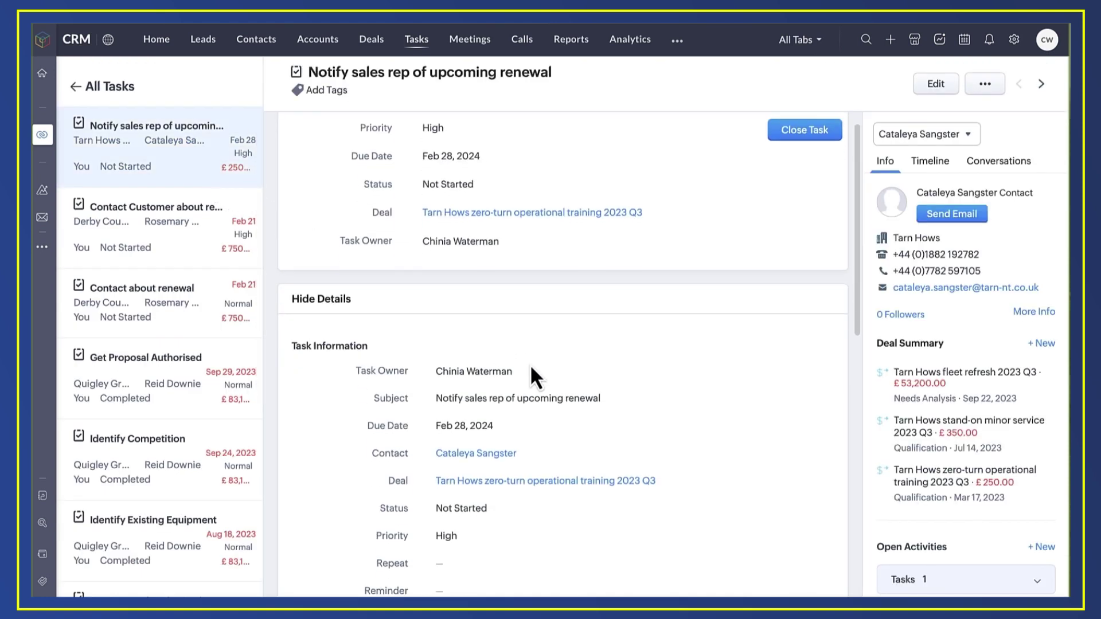
scroll(529, 364, "down", 2)
scroll(534, 376, "down", 1)
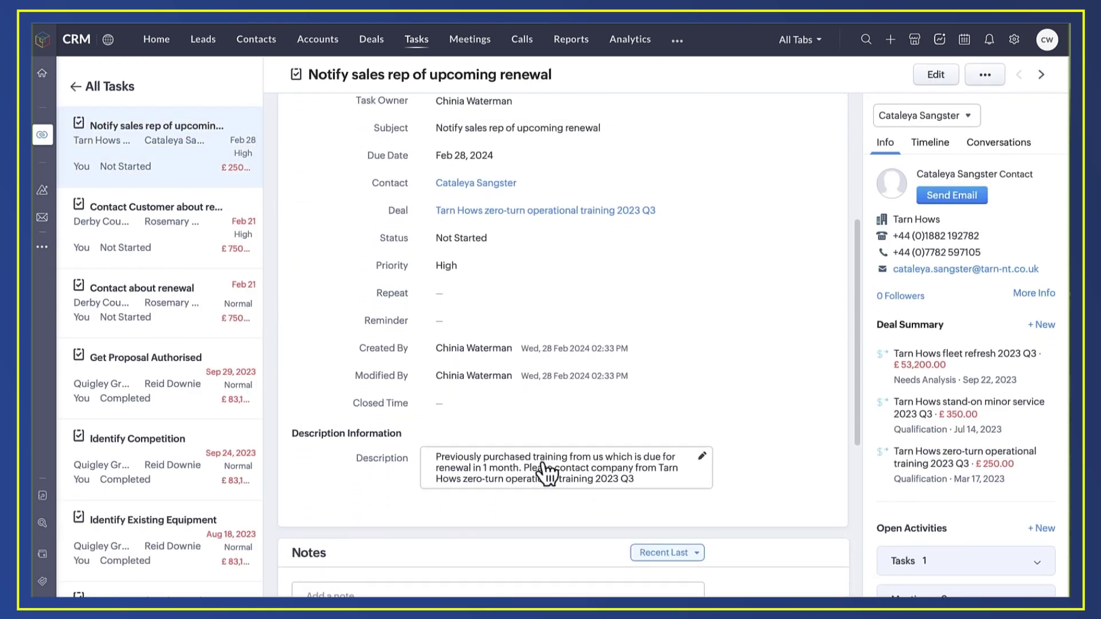
scroll(539, 488, "up", 1)
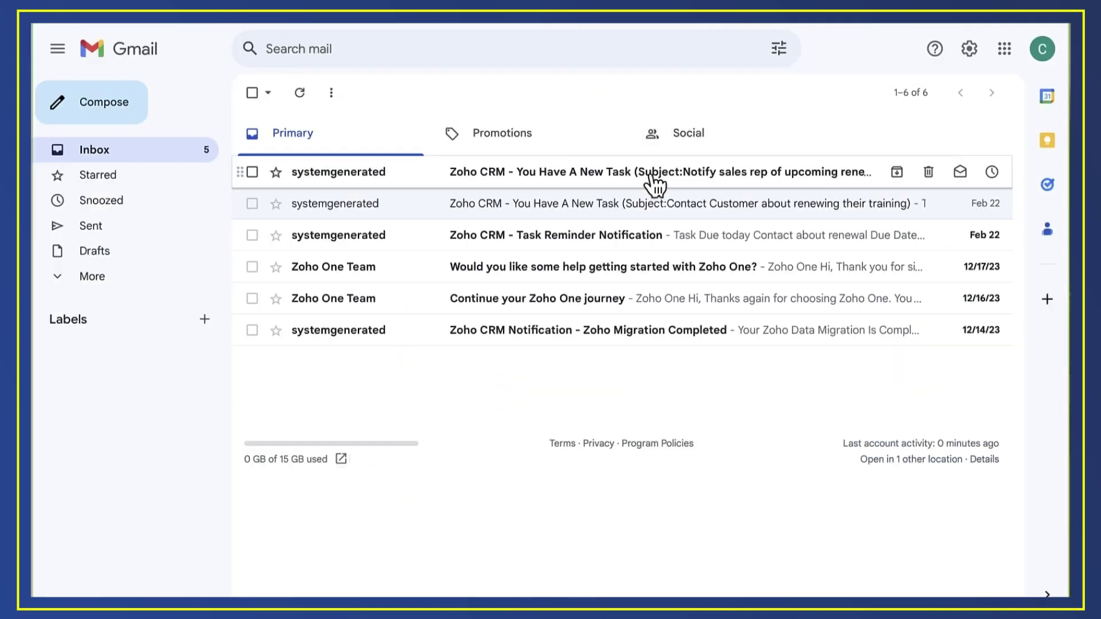
Step: Read the Zoho CRM 'You Have A New Task' email: due Feb 28, 2024, High priority
left_click(653, 183)
scroll(646, 445, "down", 3)
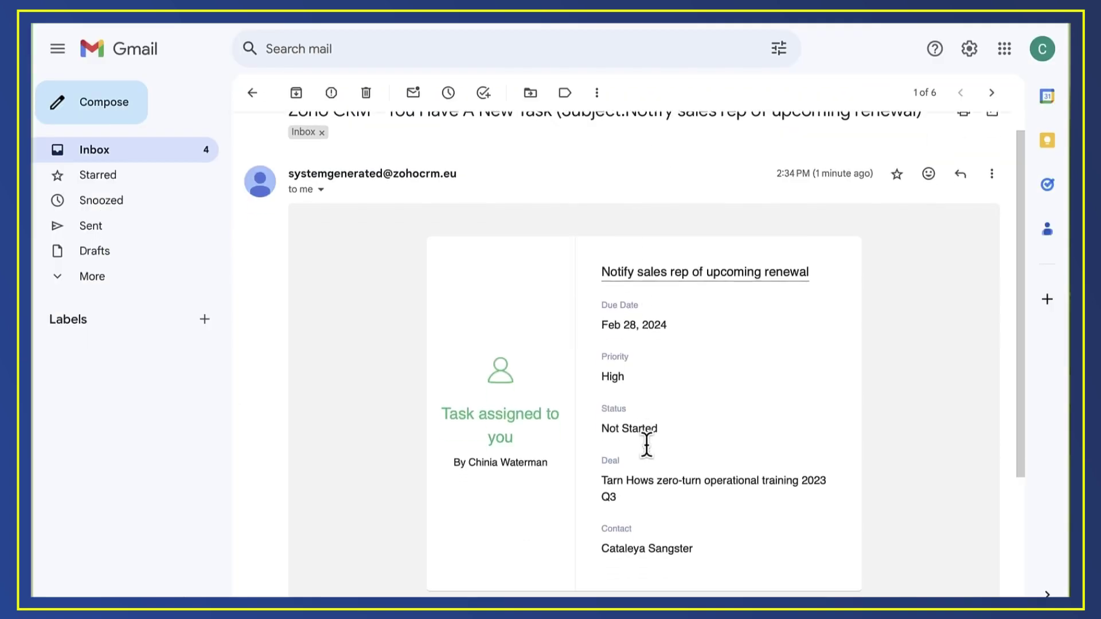
scroll(647, 445, "up", 2)
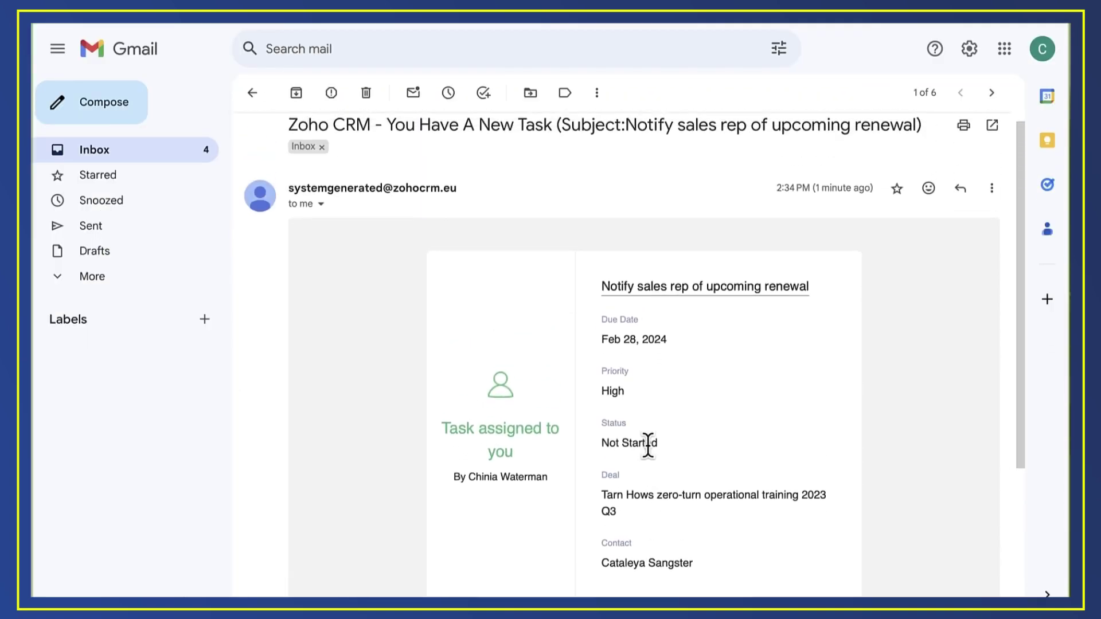